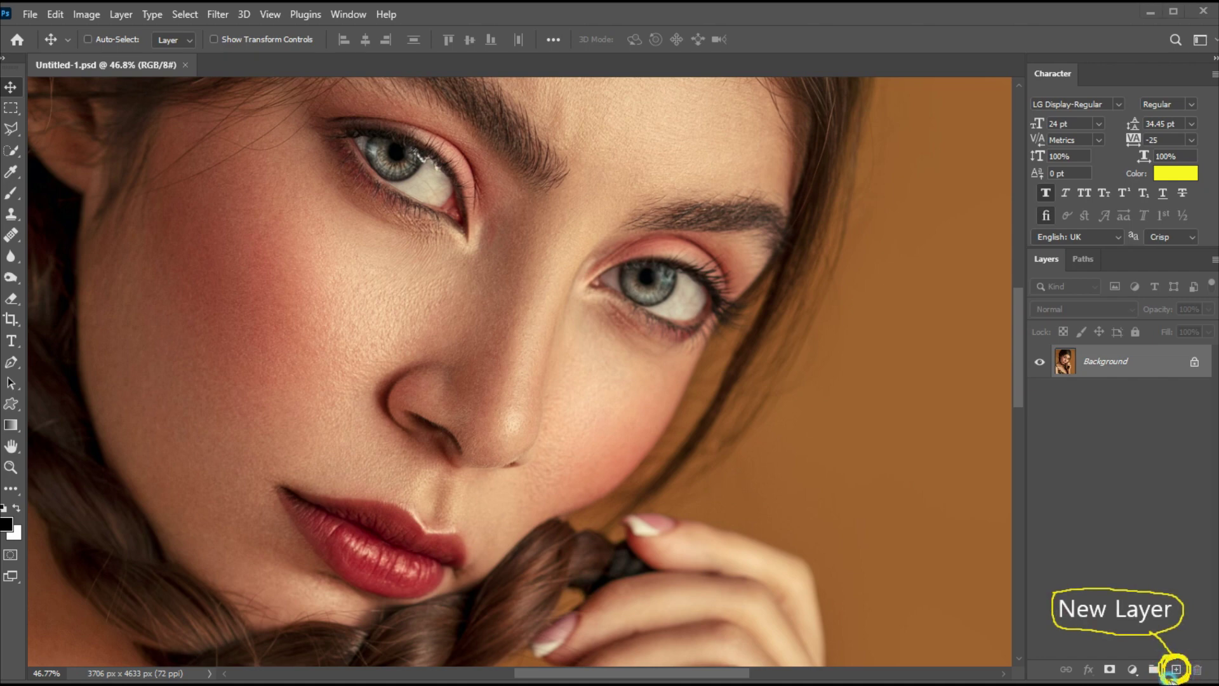
- Add an empty Layer 1 and load the Freckles brushes 001 preset with black paint
click(1175, 670)
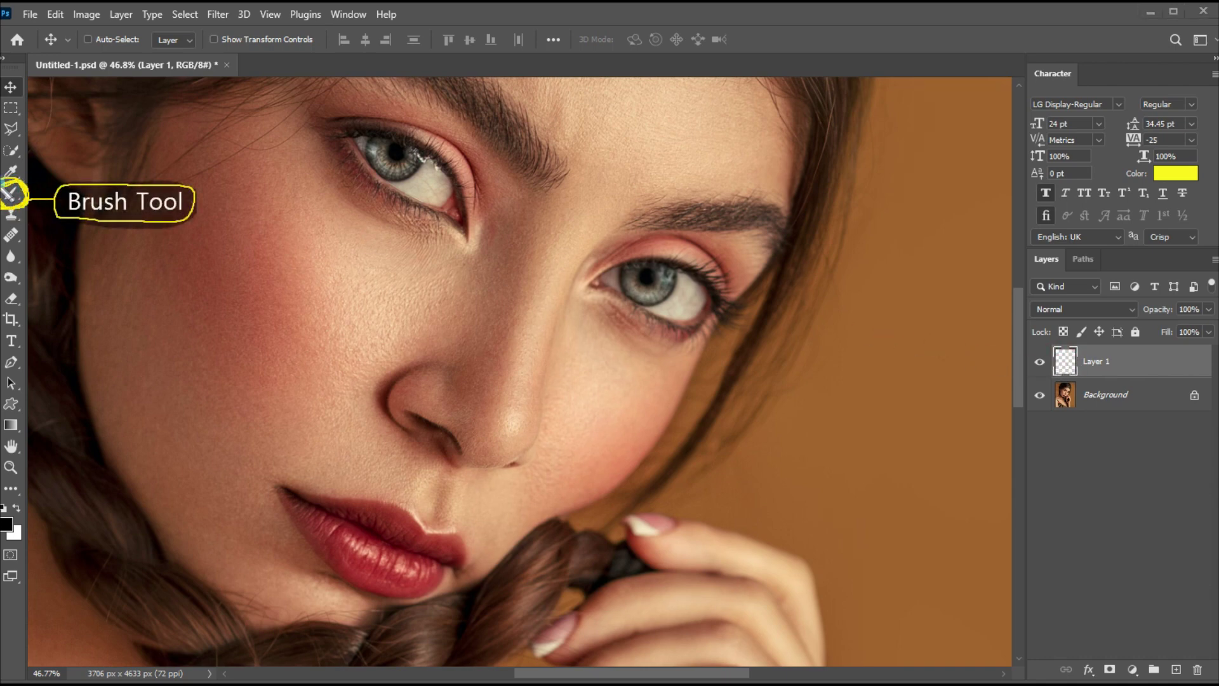
click(11, 193)
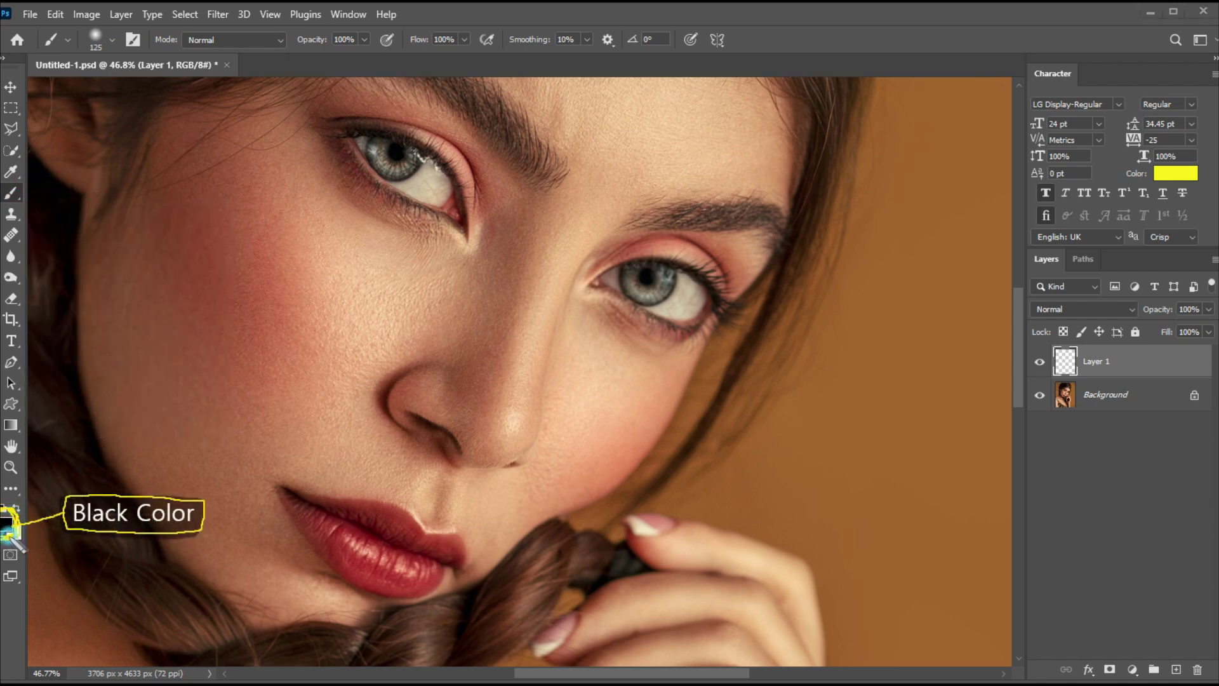
key(bracketleft)
key(bracketleft)
key(bracketleft)
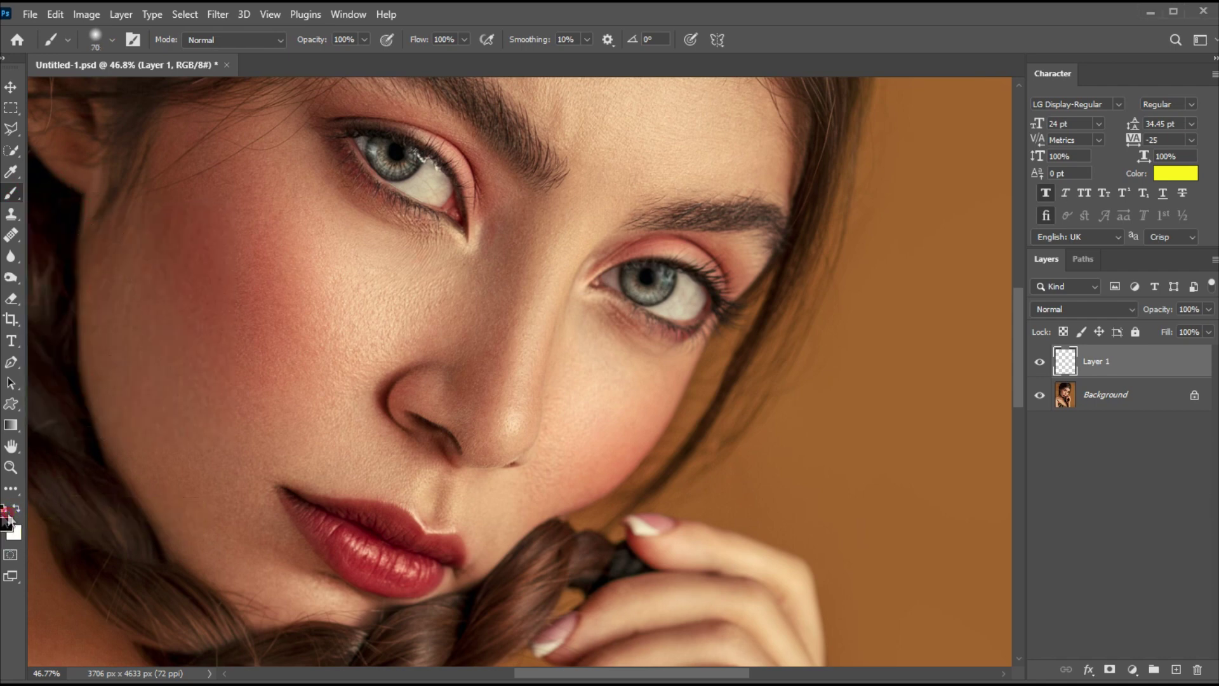
drag(912, 258, 921, 291)
click(912, 463)
drag(917, 468, 954, 519)
- Stamp black freckles across the left cheek with Freckles brushes 001 at 500 px
click(894, 445)
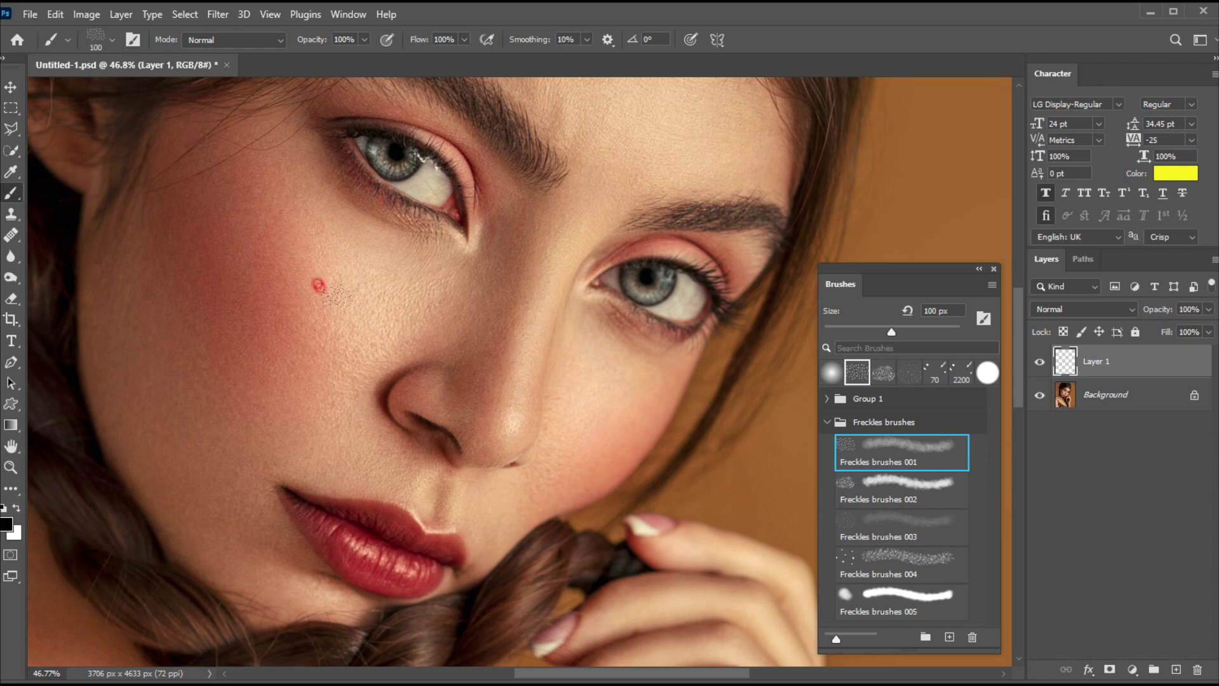
key(bracketright)
key(bracketright)
key(bracketright)
key(bracketright)
key(bracketright)
click(240, 204)
click(169, 258)
click(298, 279)
click(204, 220)
- Stamp 400 px freckles beside the nose, on the nose bridge and upper cheeks, previewing Soft Light
click(317, 280)
click(495, 327)
key(bracketleft)
click(449, 274)
click(376, 272)
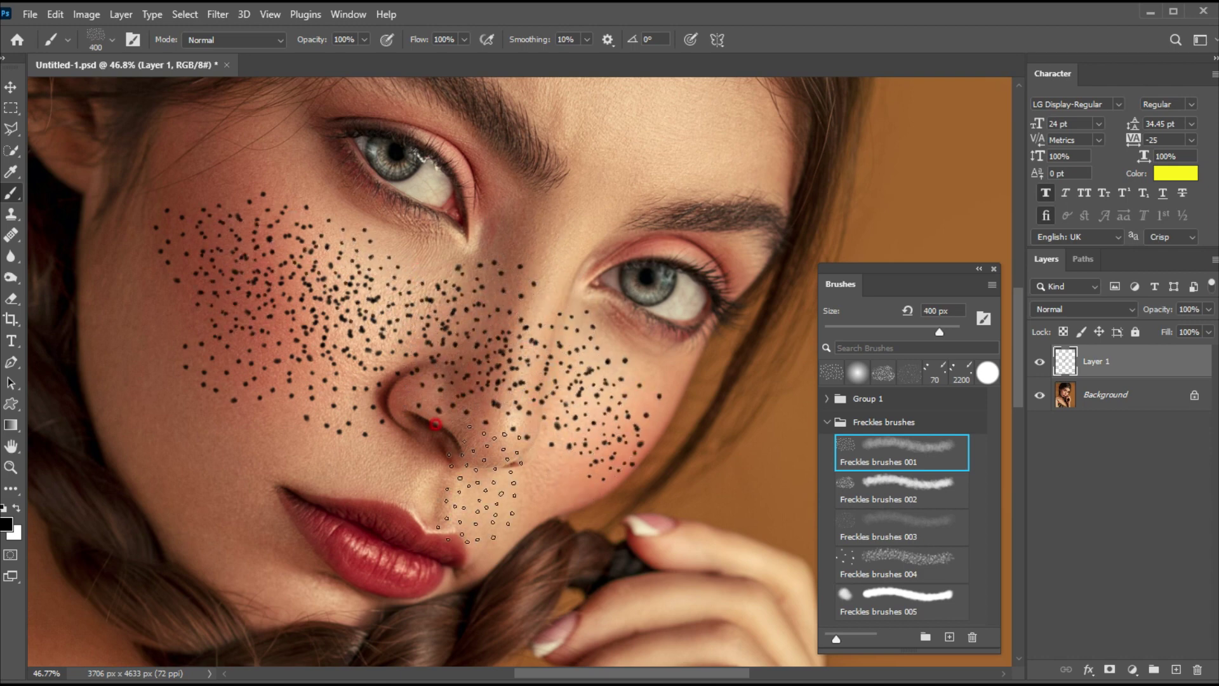
click(469, 275)
drag(1047, 310, 1062, 520)
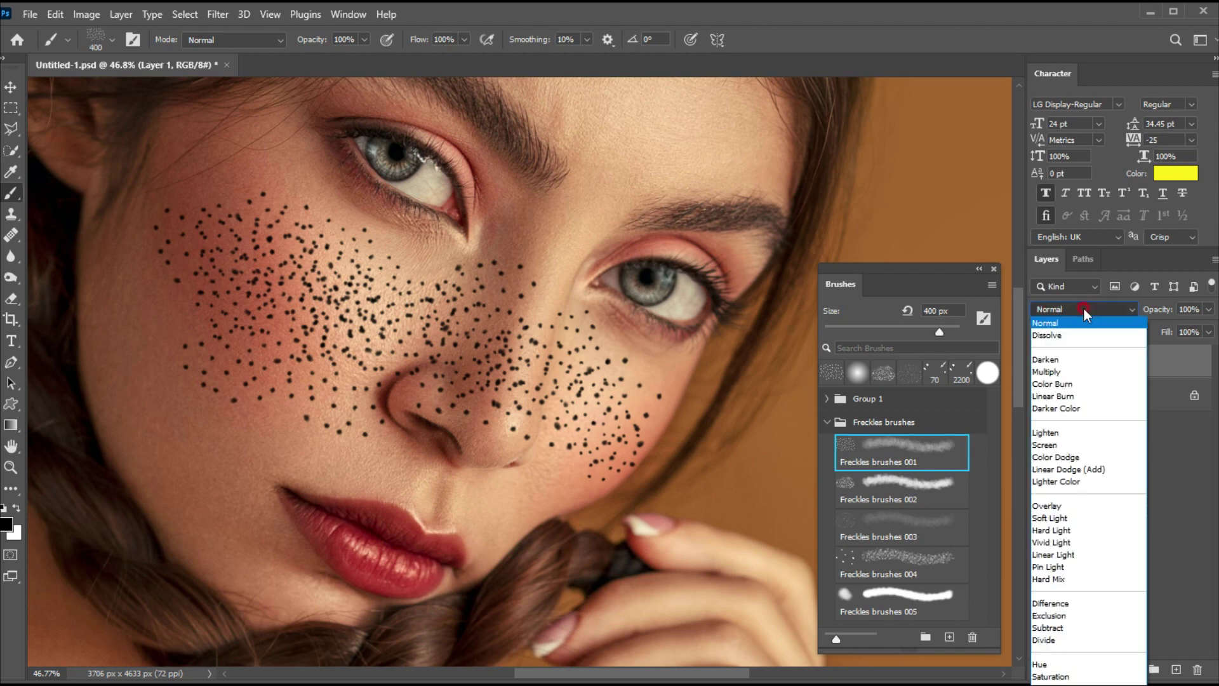
- Set Layer 1 to Soft Light and soften its freckles with a 2-pixel Gaussian Blur
click(1035, 520)
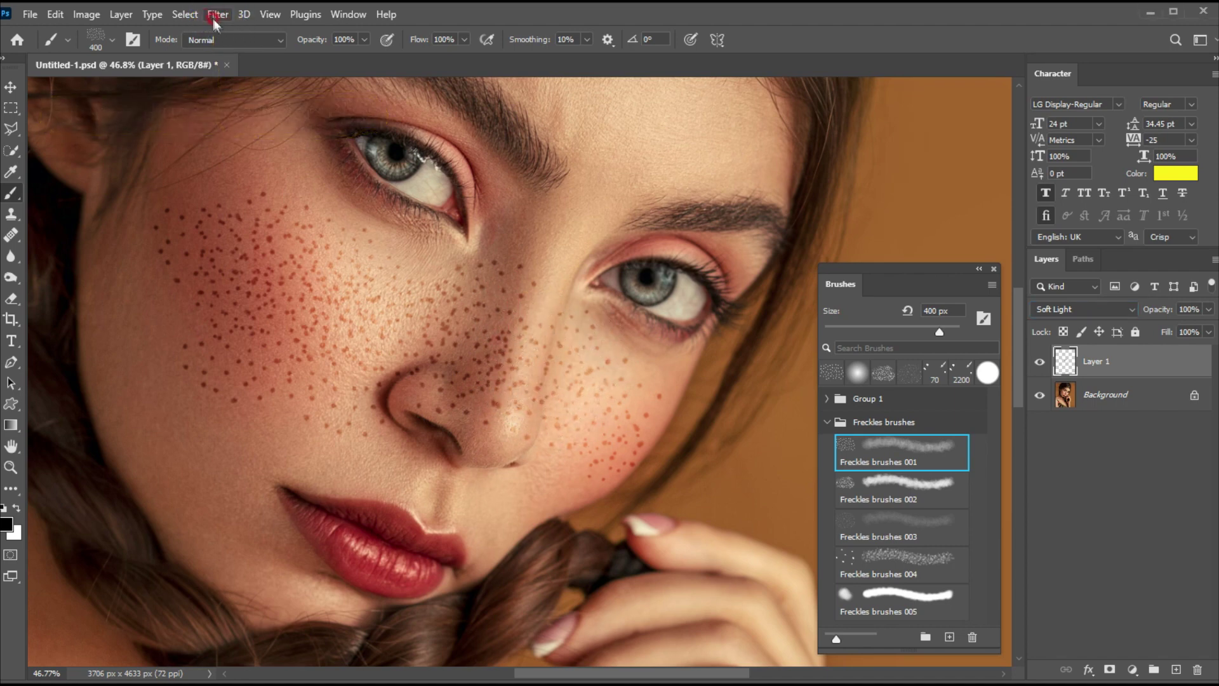
click(218, 14)
click(271, 224)
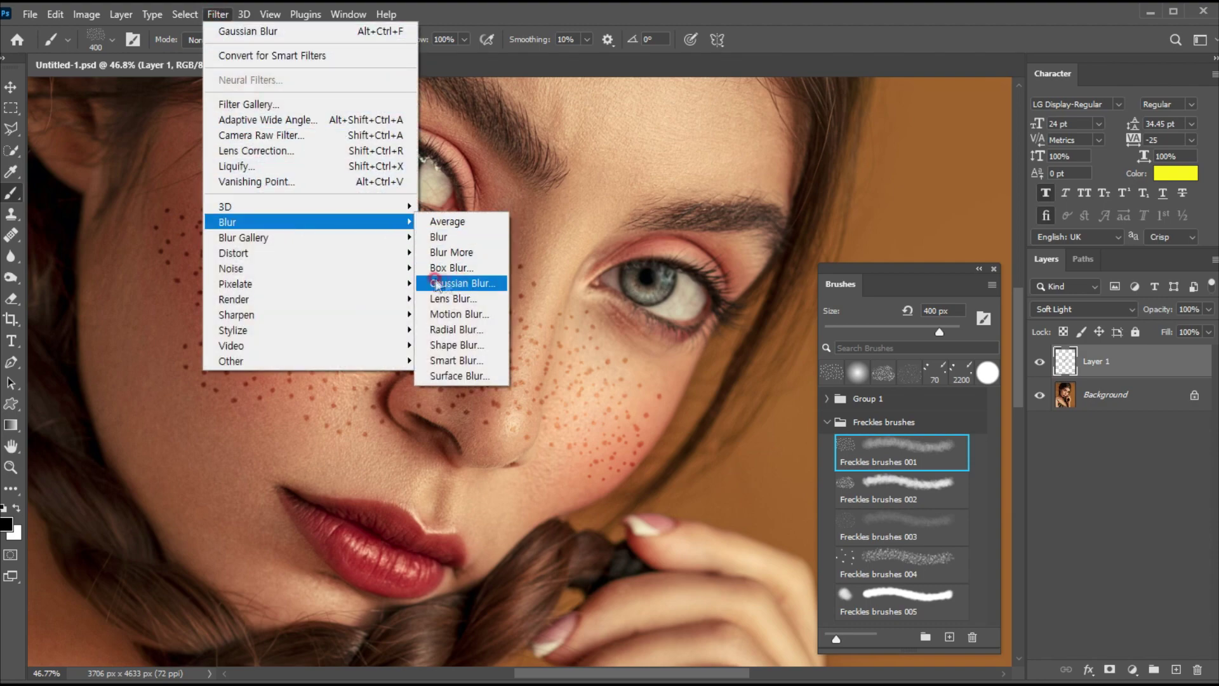
click(466, 287)
drag(666, 217, 724, 223)
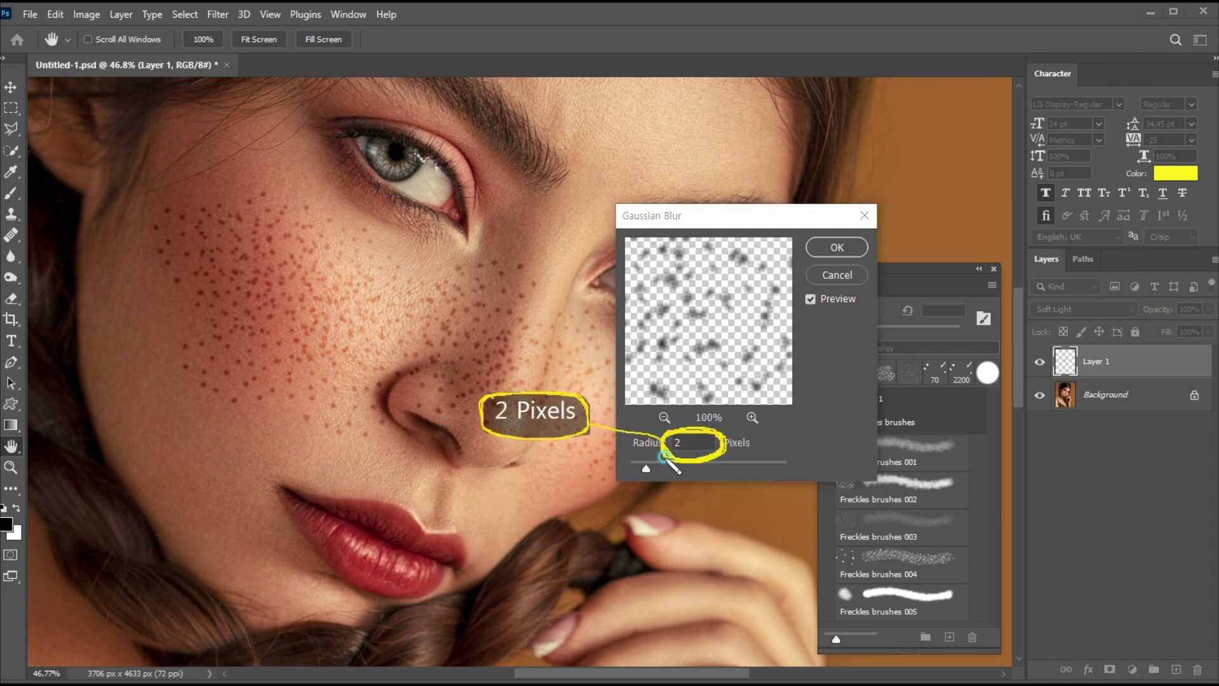
click(840, 246)
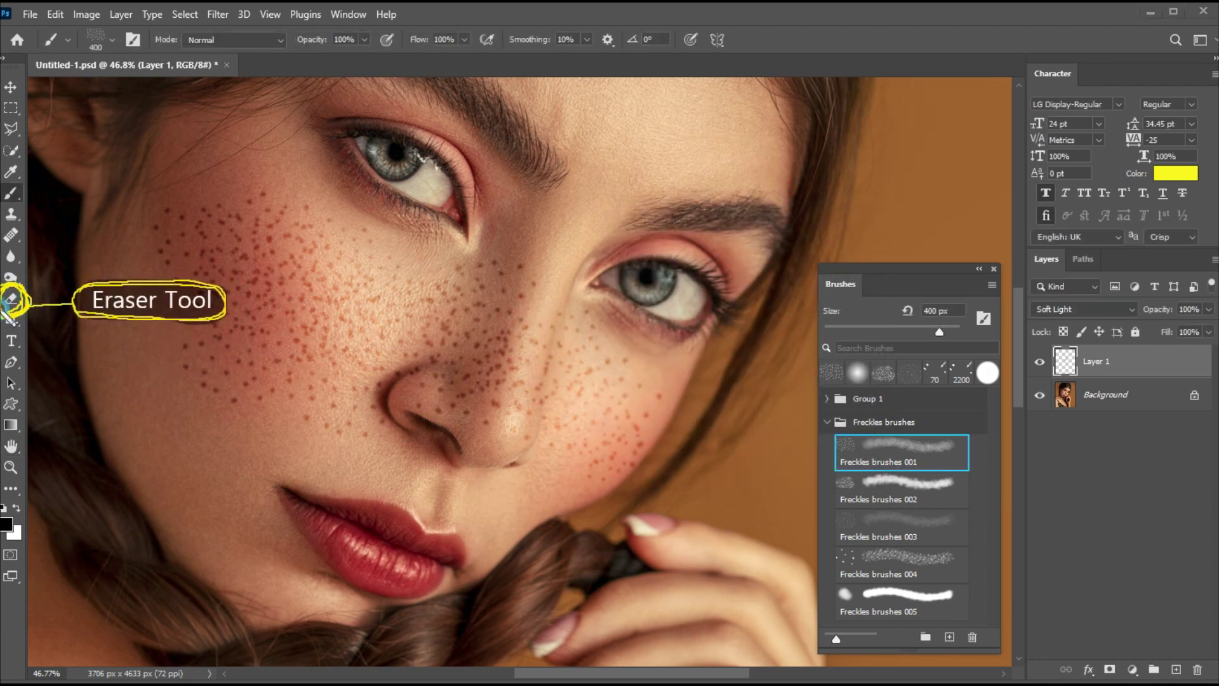
- Fade freckles on the cheeks and under the eye with a 400 px low-flow eraser
click(13, 303)
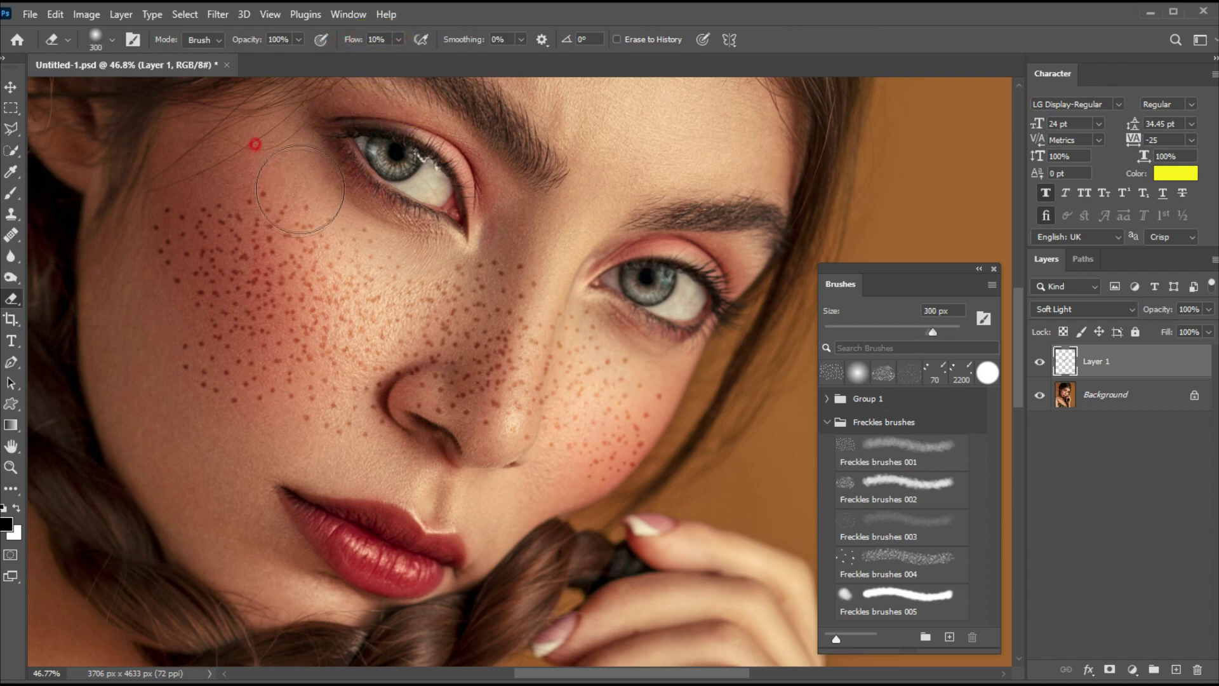
key(bracketright)
key(bracketright)
key(bracketright)
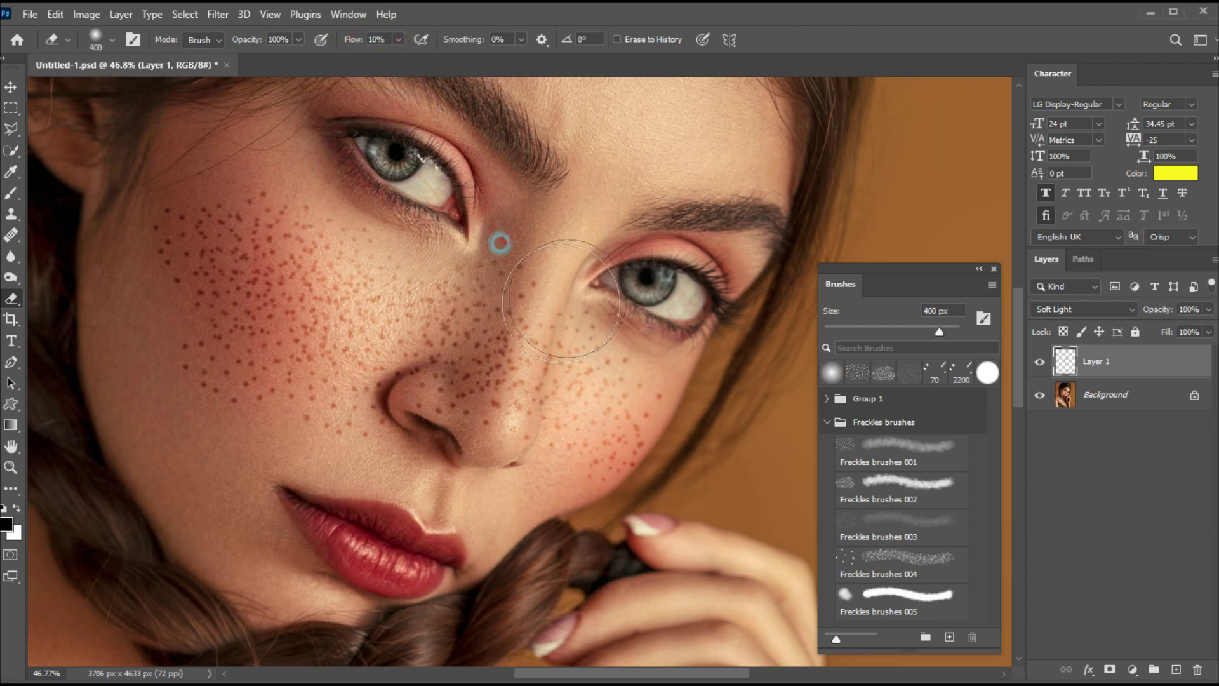
key(bracketleft)
key(bracketleft)
key(bracketleft)
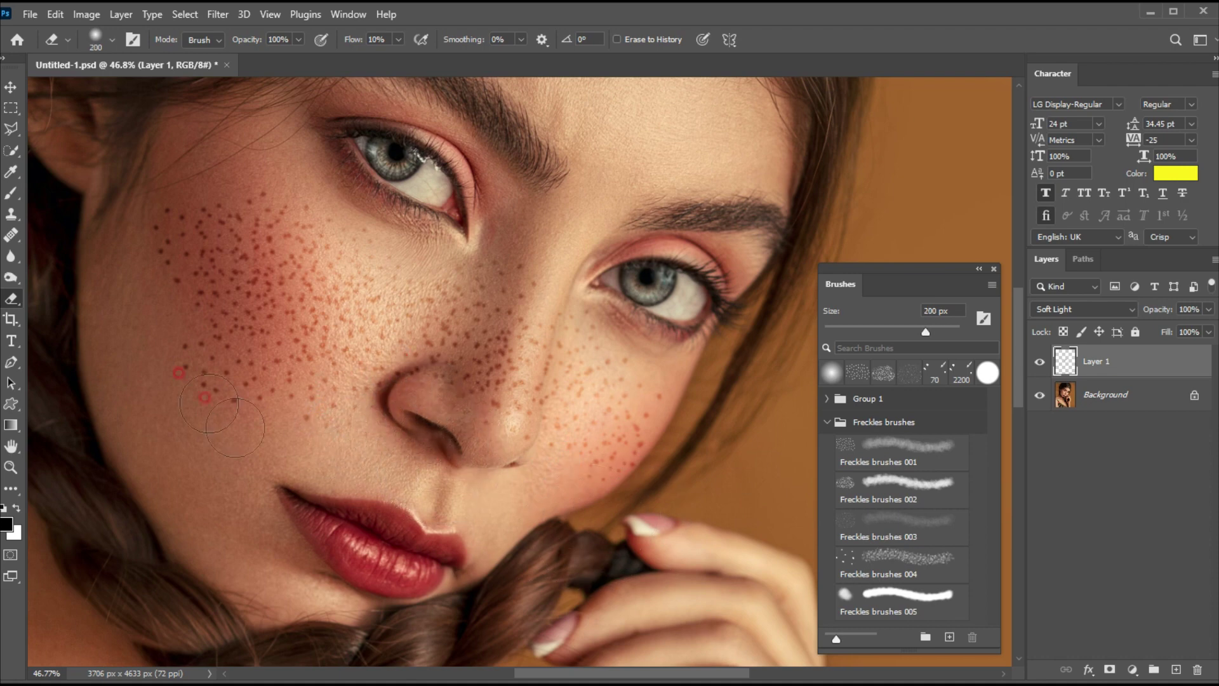
key(bracketright)
key(bracketright)
key(bracketright)
drag(237, 286, 231, 254)
drag(559, 330, 593, 308)
- Lightly erase freckles near the nose at 250 and 125 px, then set Layer 1 opacity to 87%
key(bracketleft)
key(bracketleft)
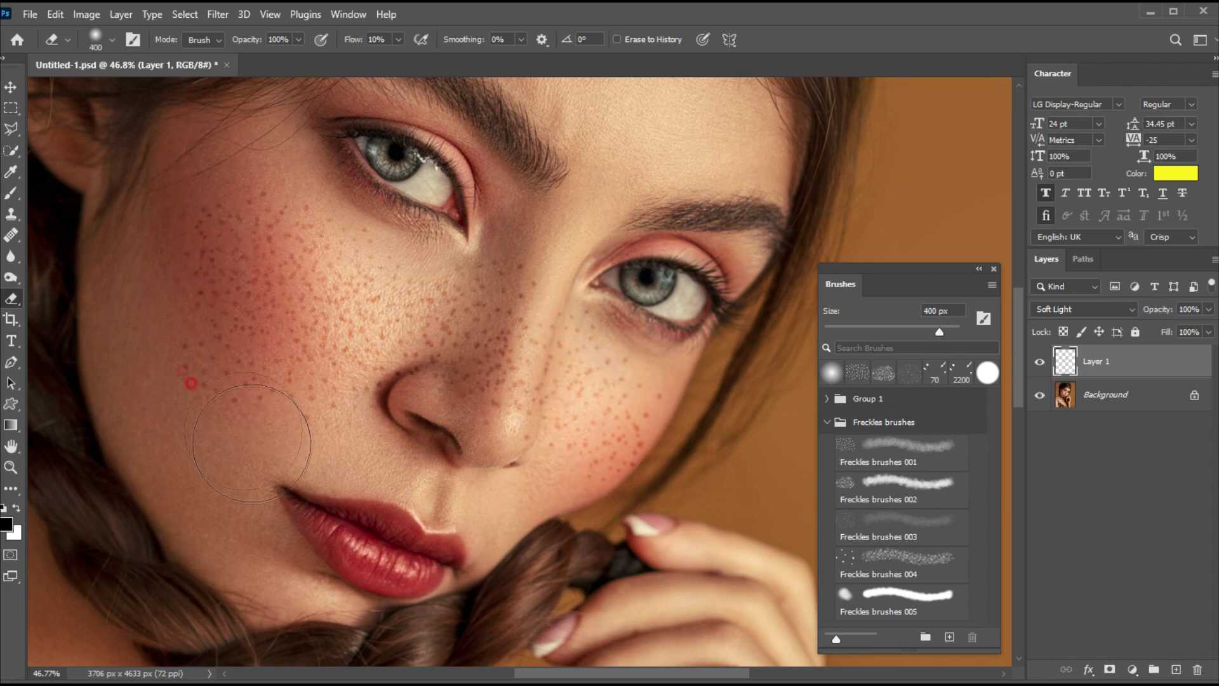
mouse_move(266, 442)
mouse_down()
mouse_move(333, 441)
mouse_move(273, 413)
mouse_up()
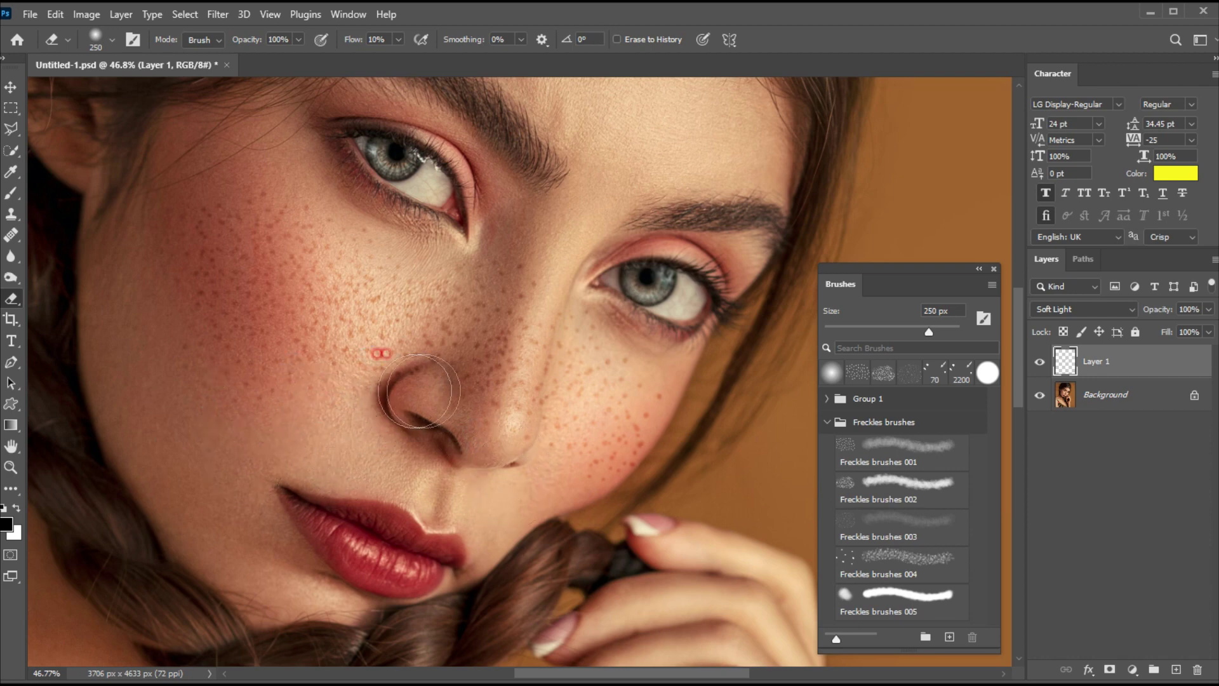
key(bracketleft)
key(bracketleft)
key(bracketleft)
click(406, 314)
click(401, 331)
drag(401, 331, 432, 352)
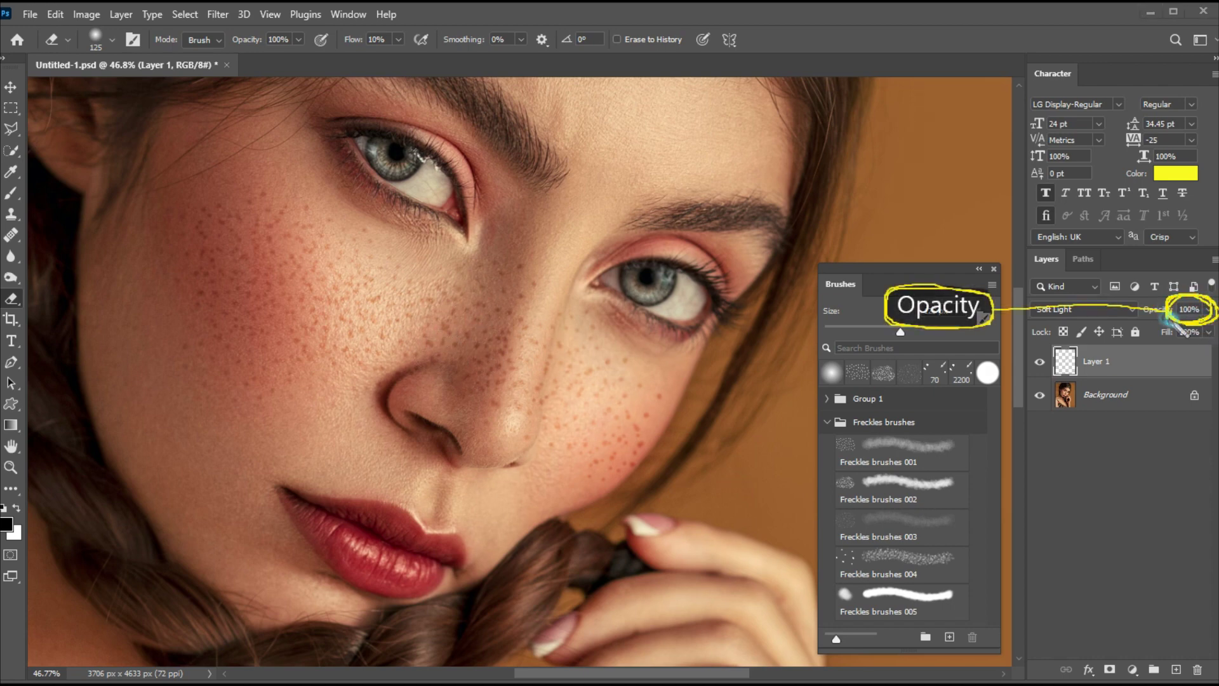
click(1206, 317)
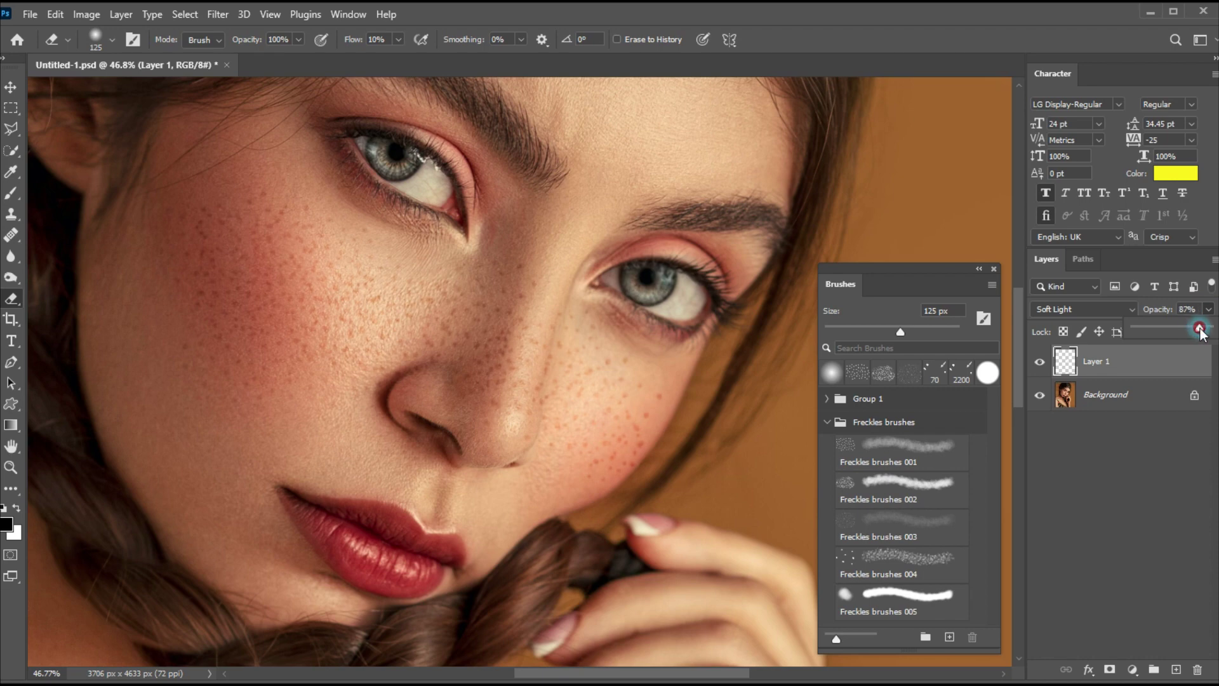
click(604, 354)
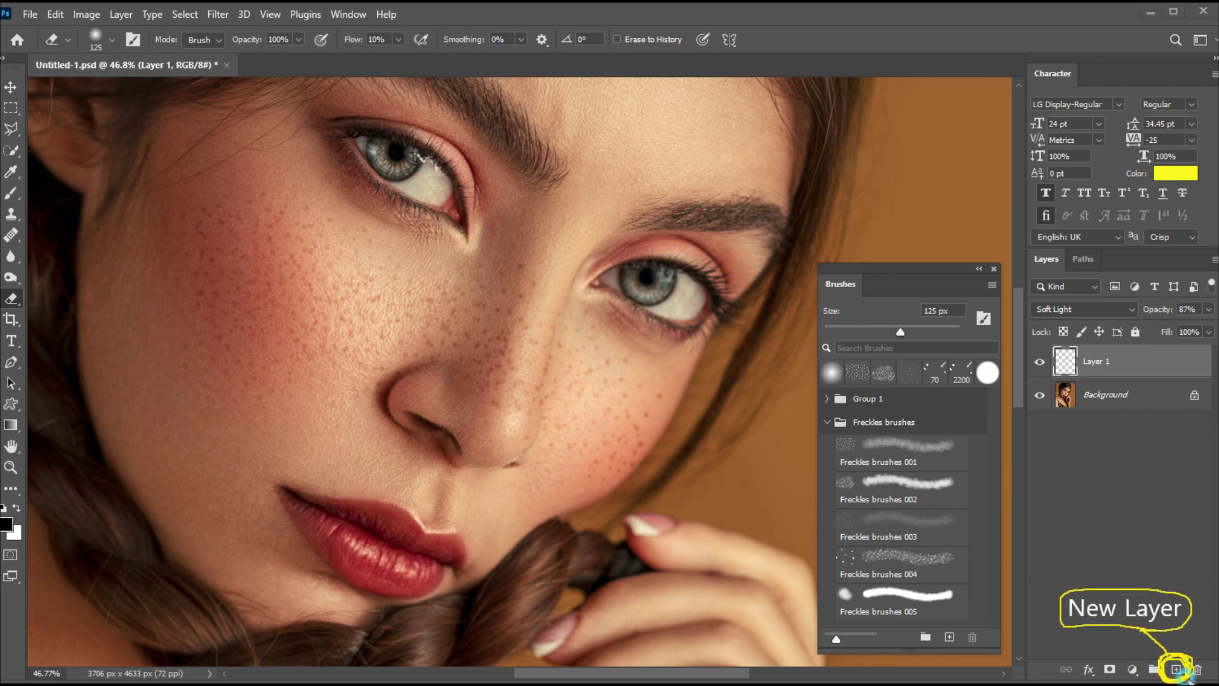
- Add Layer 2 and paint freckles with Freckles brushes 002 at 600 px over cheeks and nose bridge
click(1176, 669)
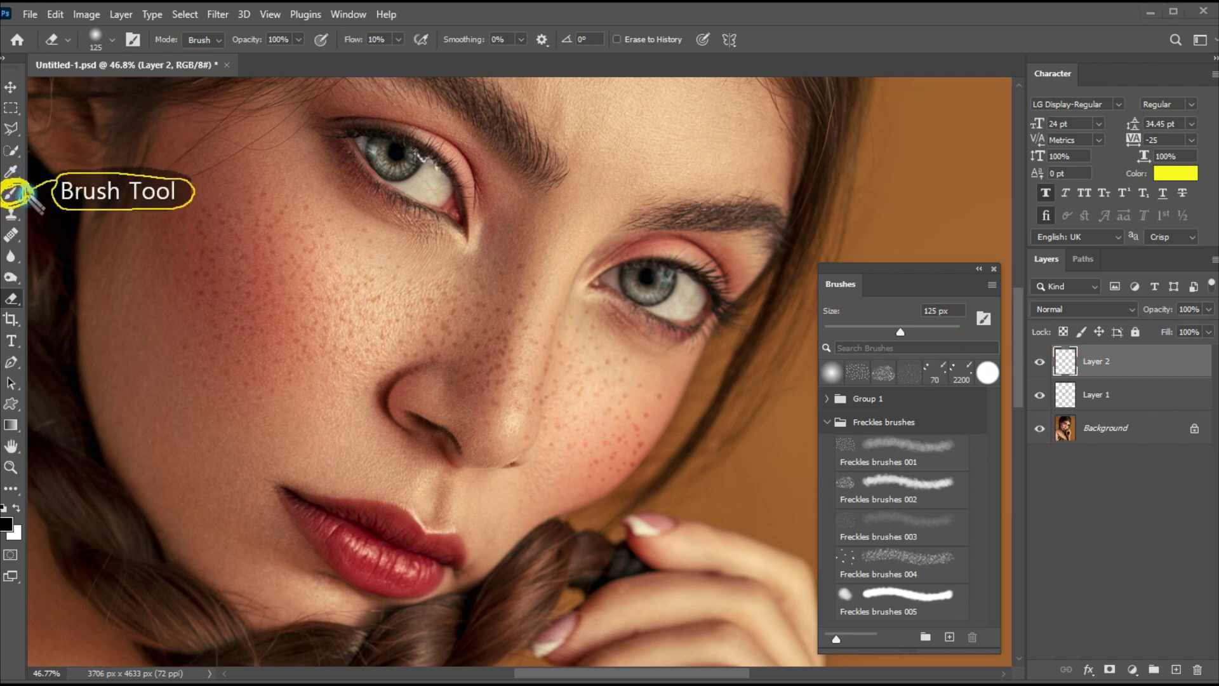
click(8, 194)
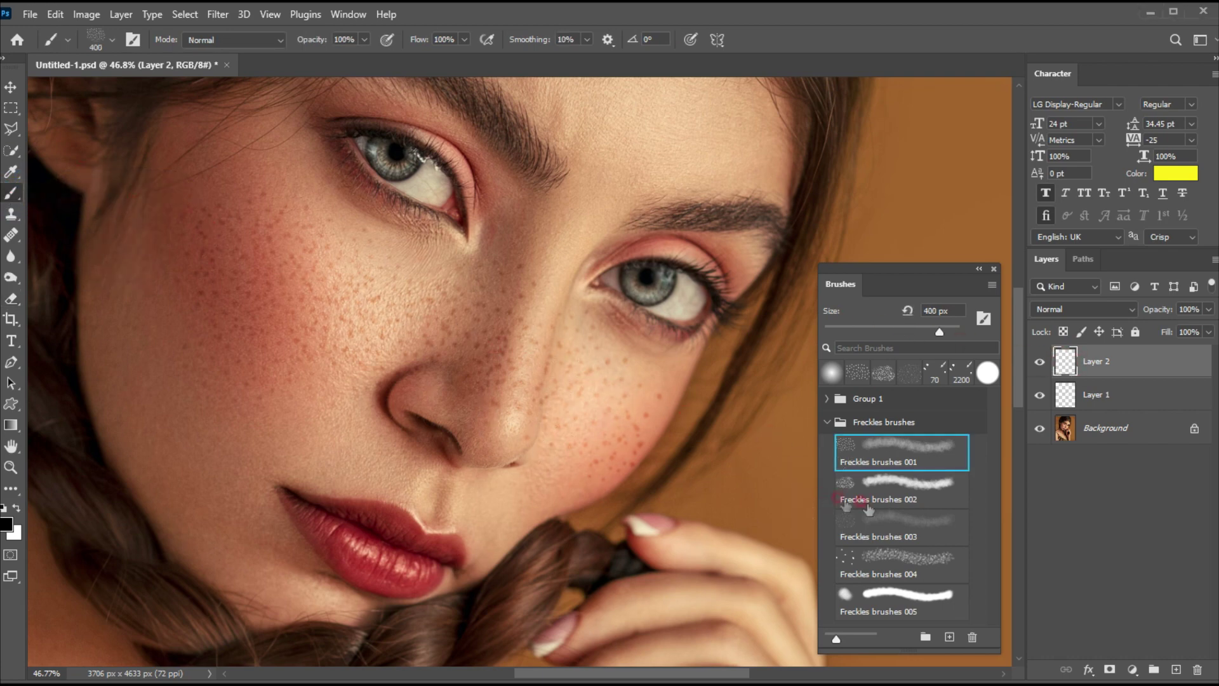
click(894, 498)
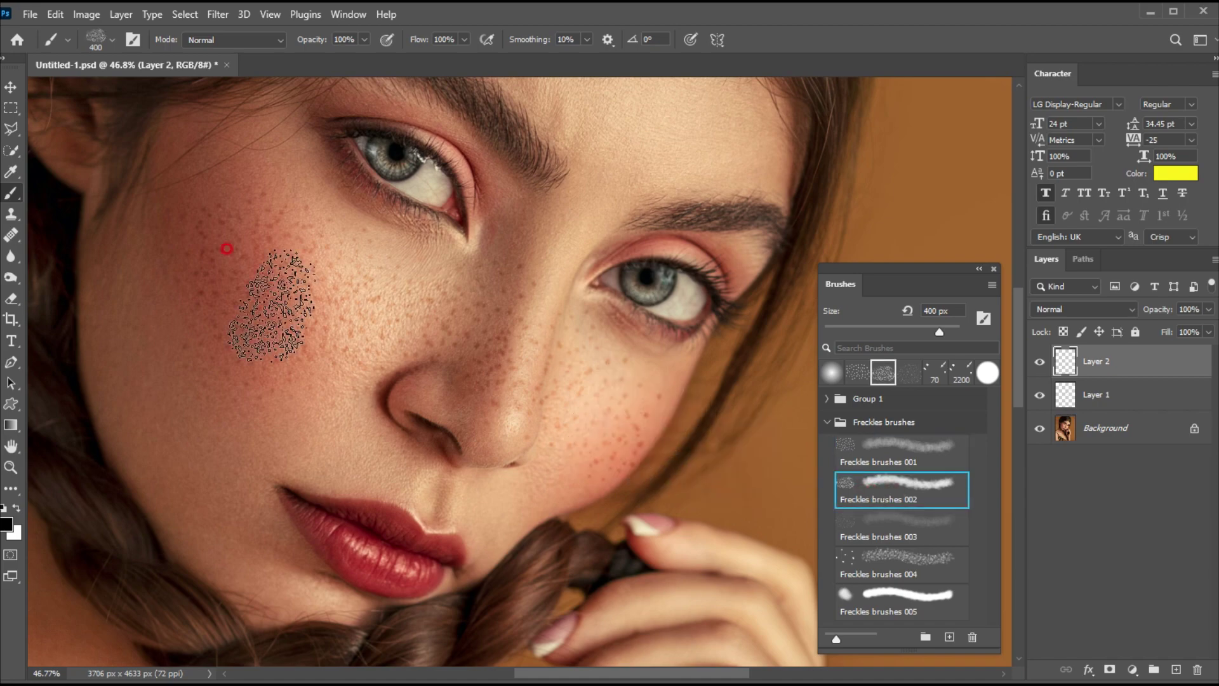
key(bracketleft)
drag(152, 174, 253, 264)
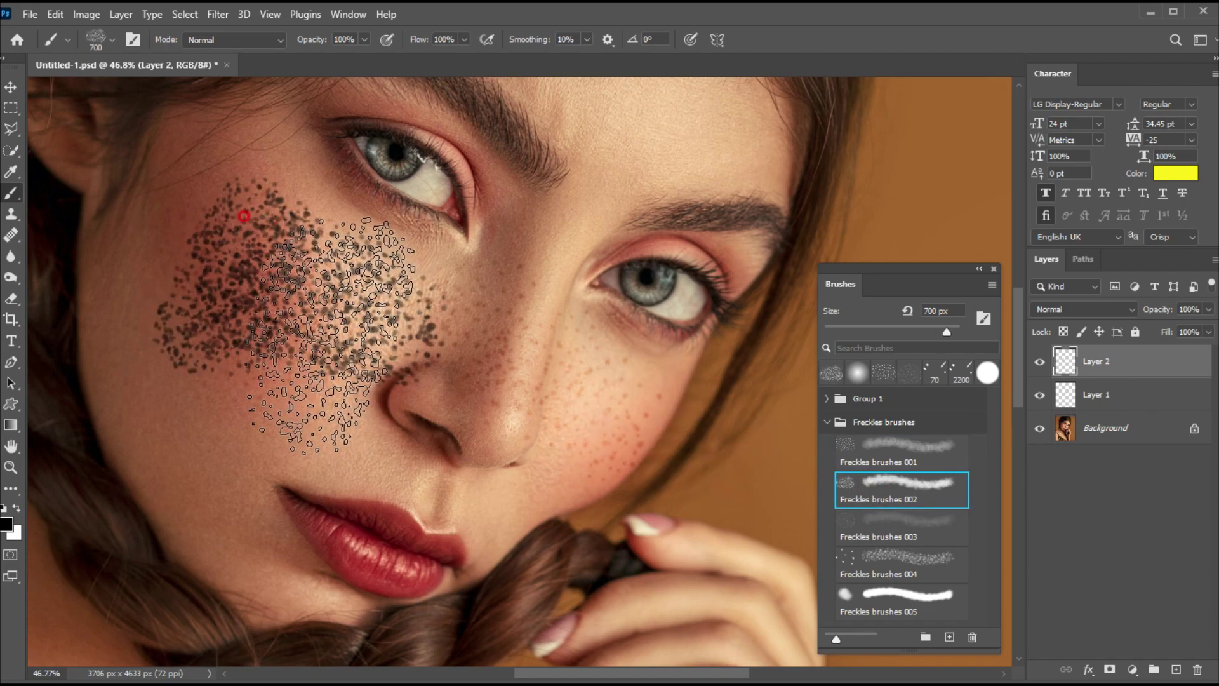
mouse_move(449, 321)
mouse_down()
mouse_move(498, 305)
mouse_move(461, 250)
mouse_move(372, 244)
mouse_up()
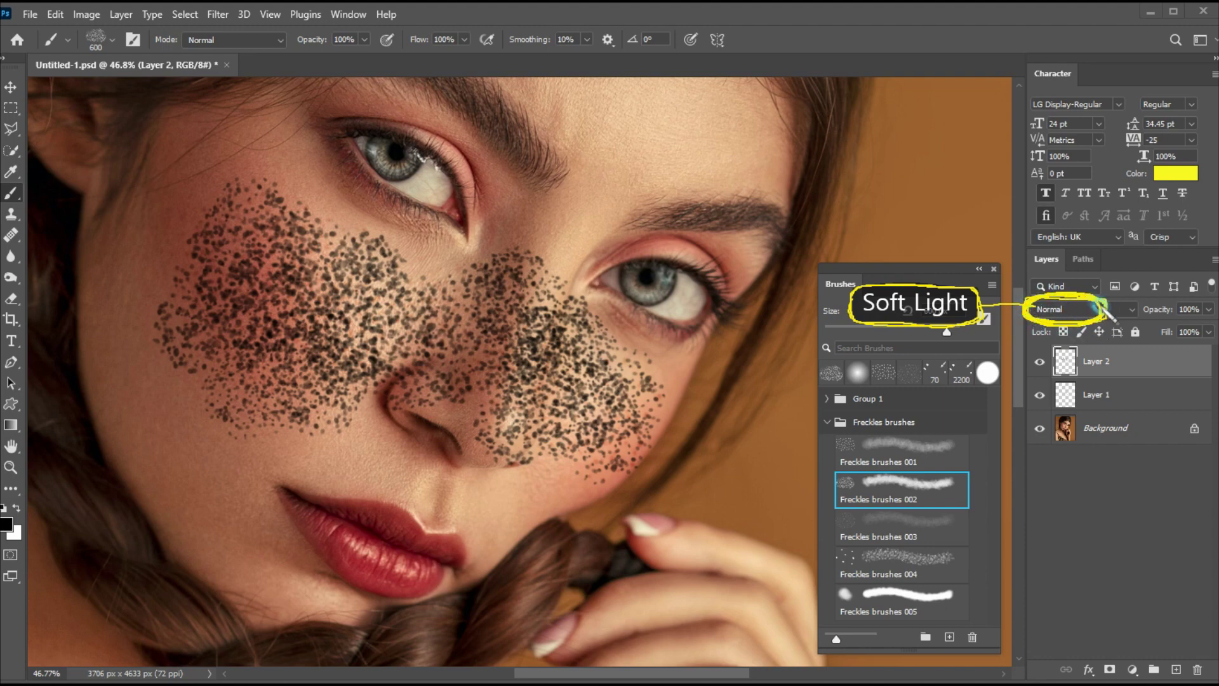
- Set Layer 2 to Soft Light and apply a 2-pixel Gaussian Blur to its freckles
click(1077, 309)
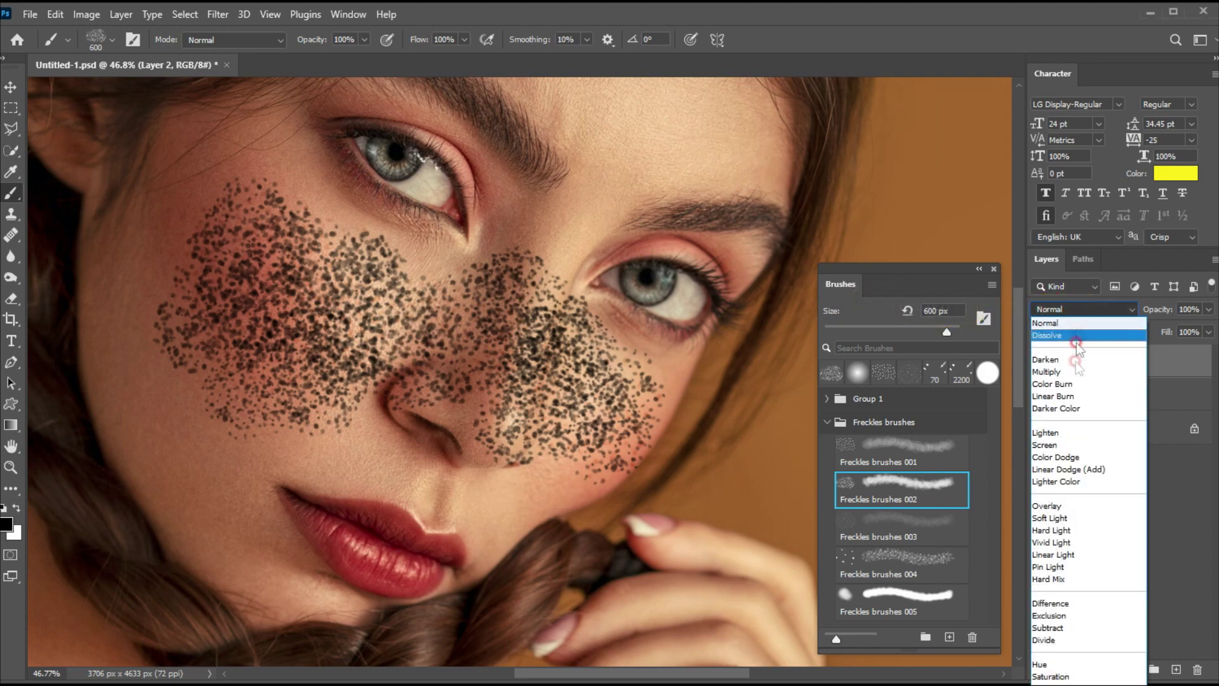
click(1050, 519)
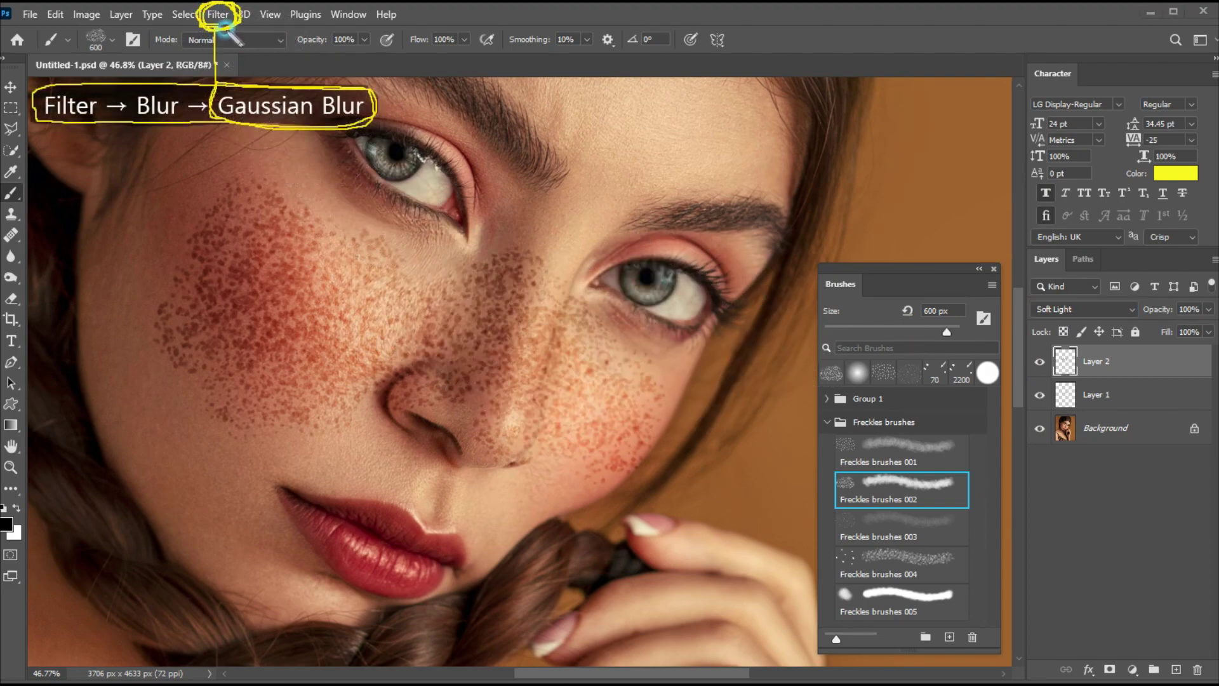
click(210, 19)
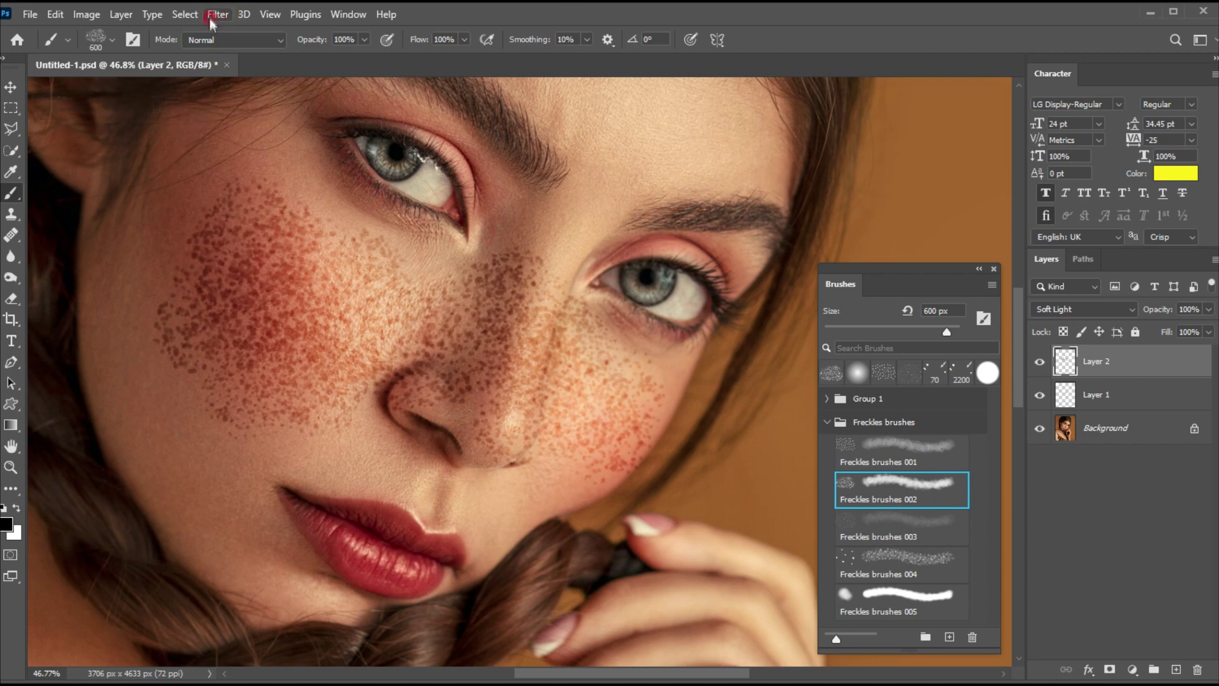
mouse_move(227, 222)
click(447, 227)
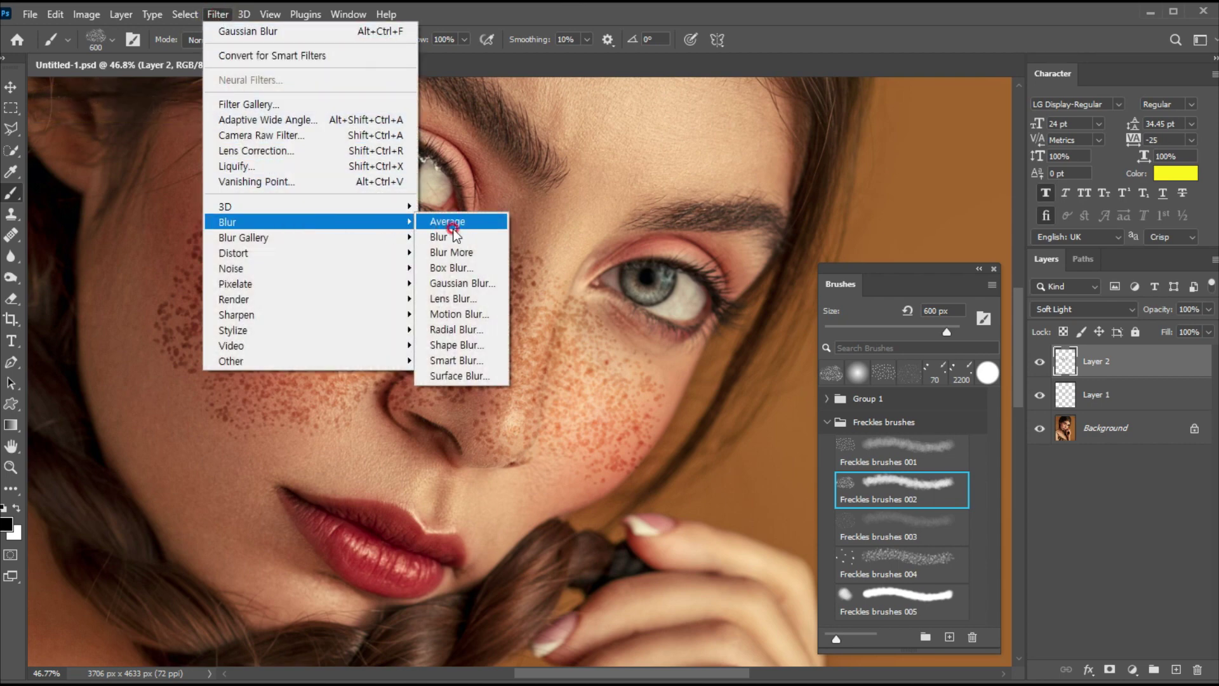
click(470, 283)
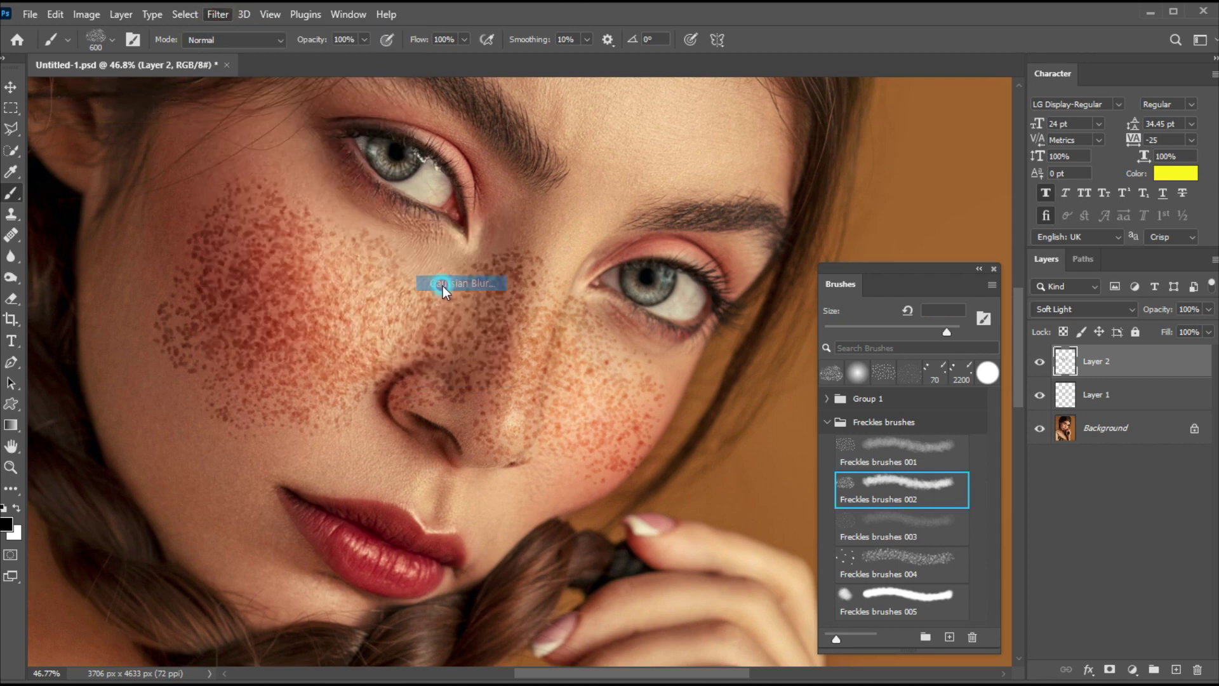
drag(715, 213, 692, 209)
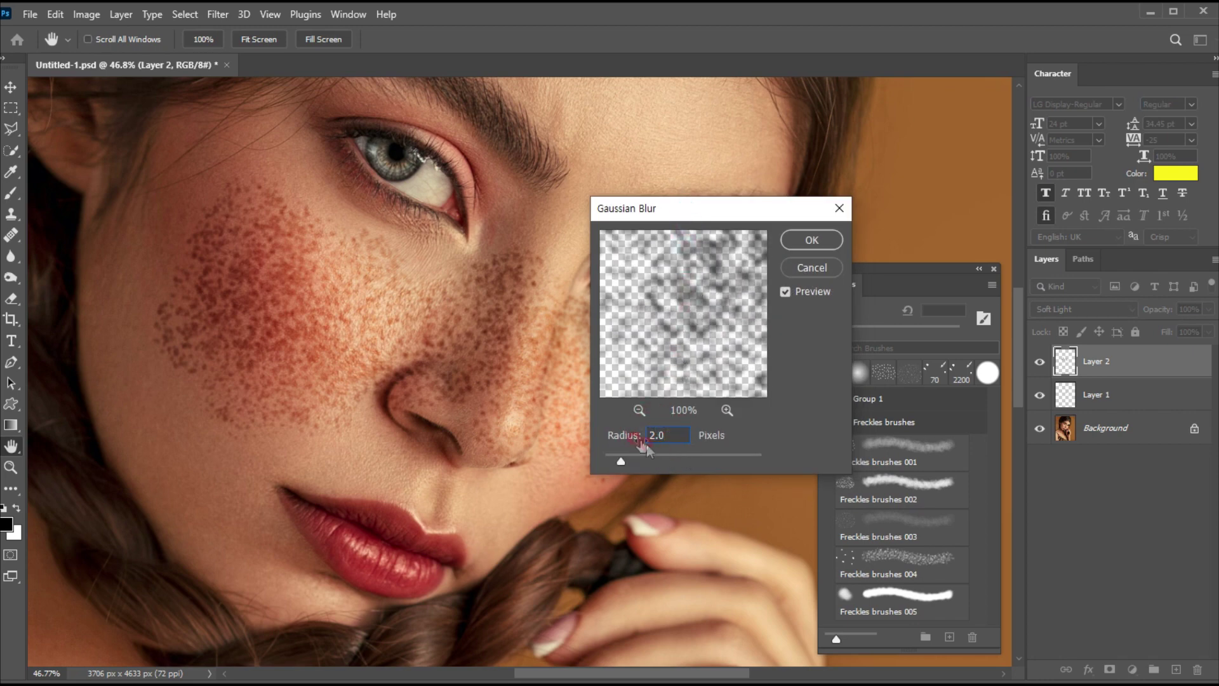
click(808, 242)
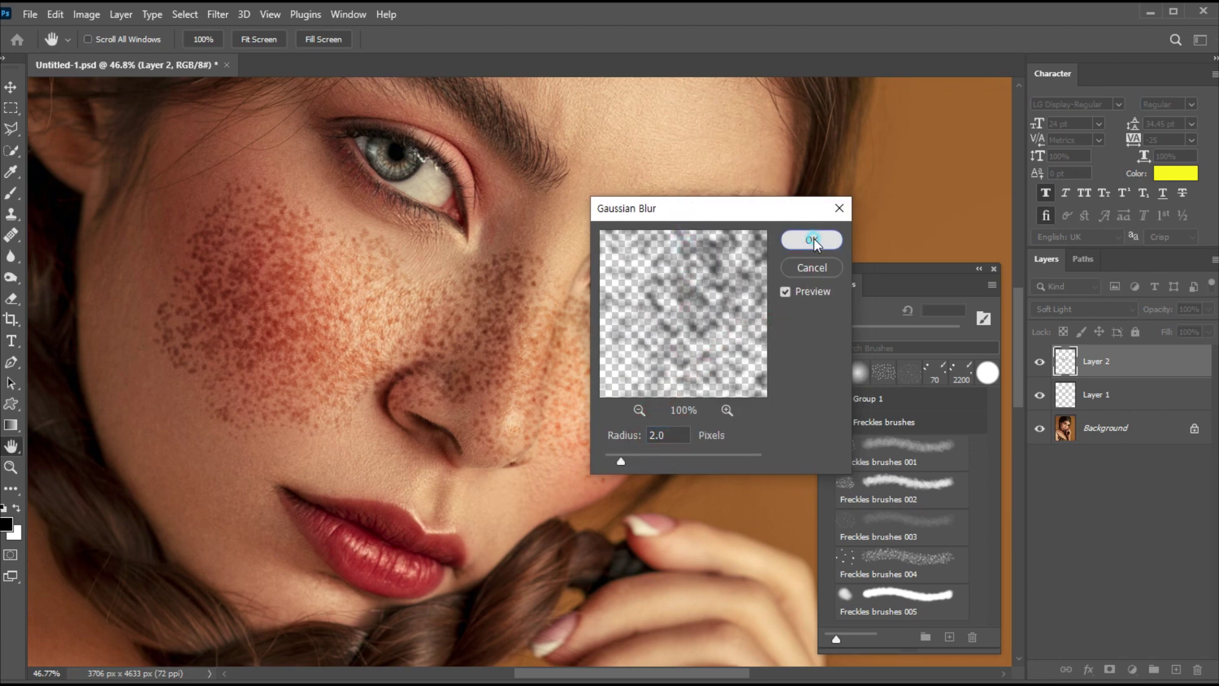
key(b)
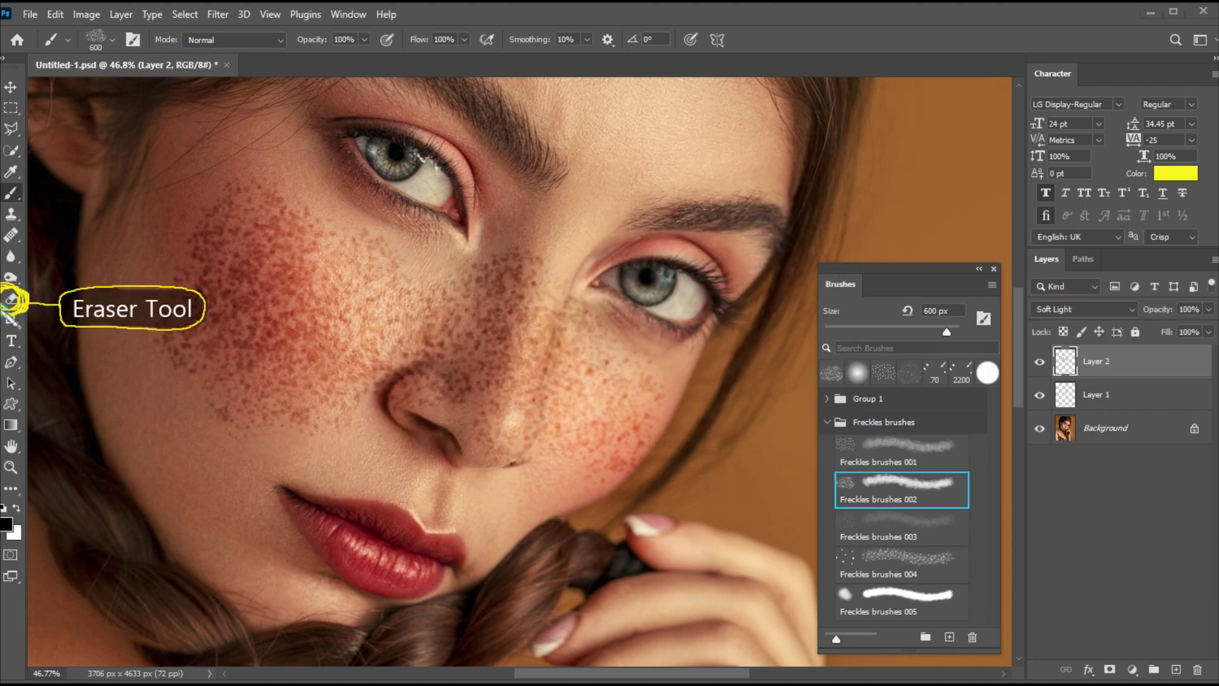
- Lightly erase nose-bridge freckles with a 175 px eraser and set Layer 2 opacity to 79%
click(11, 298)
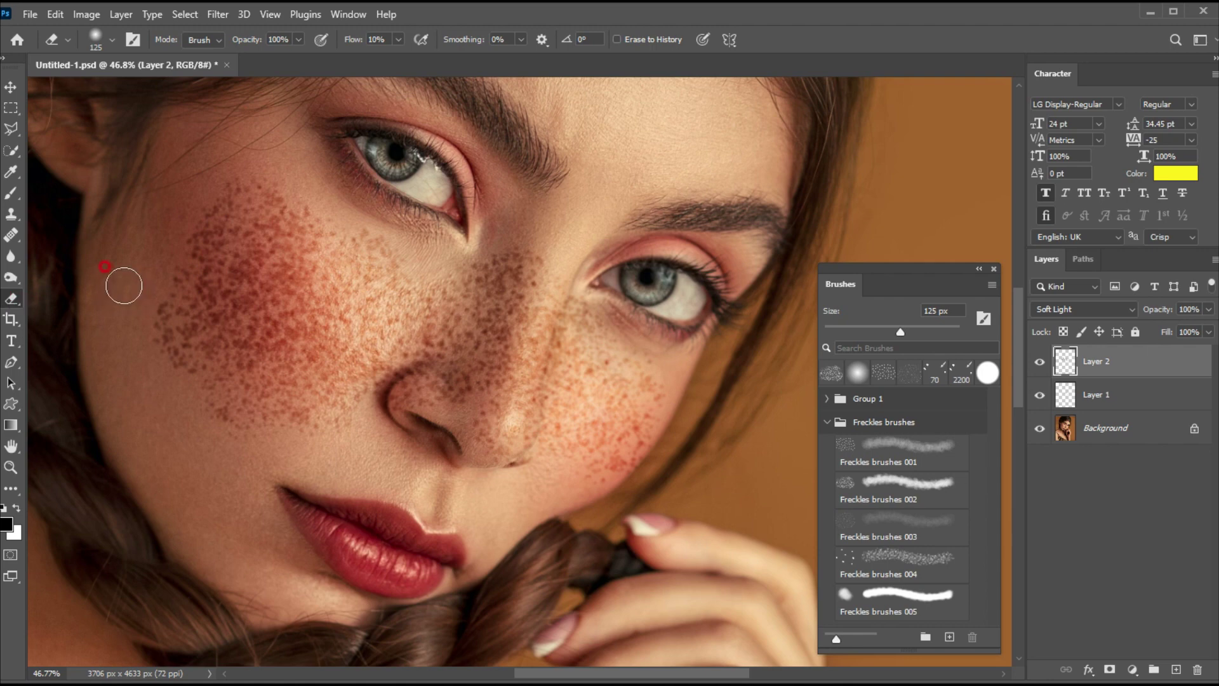
key(bracketright)
key(bracketright)
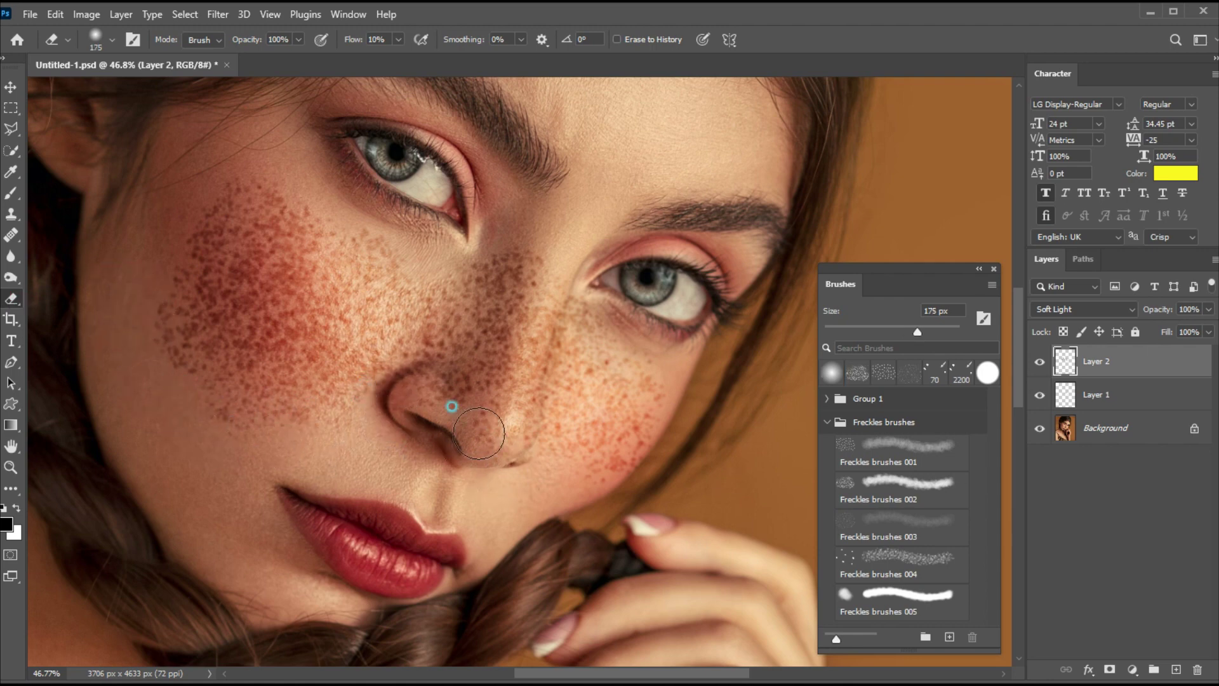
key(bracketright)
key(bracketright)
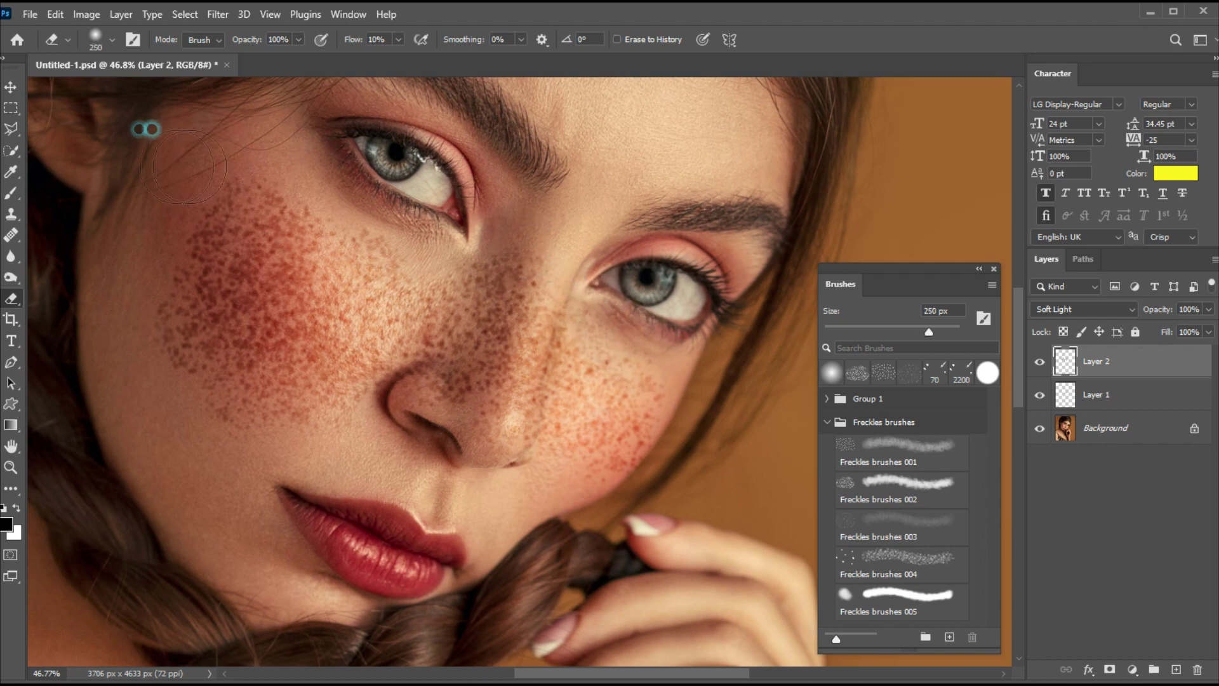
key(bracketright)
key(bracketright)
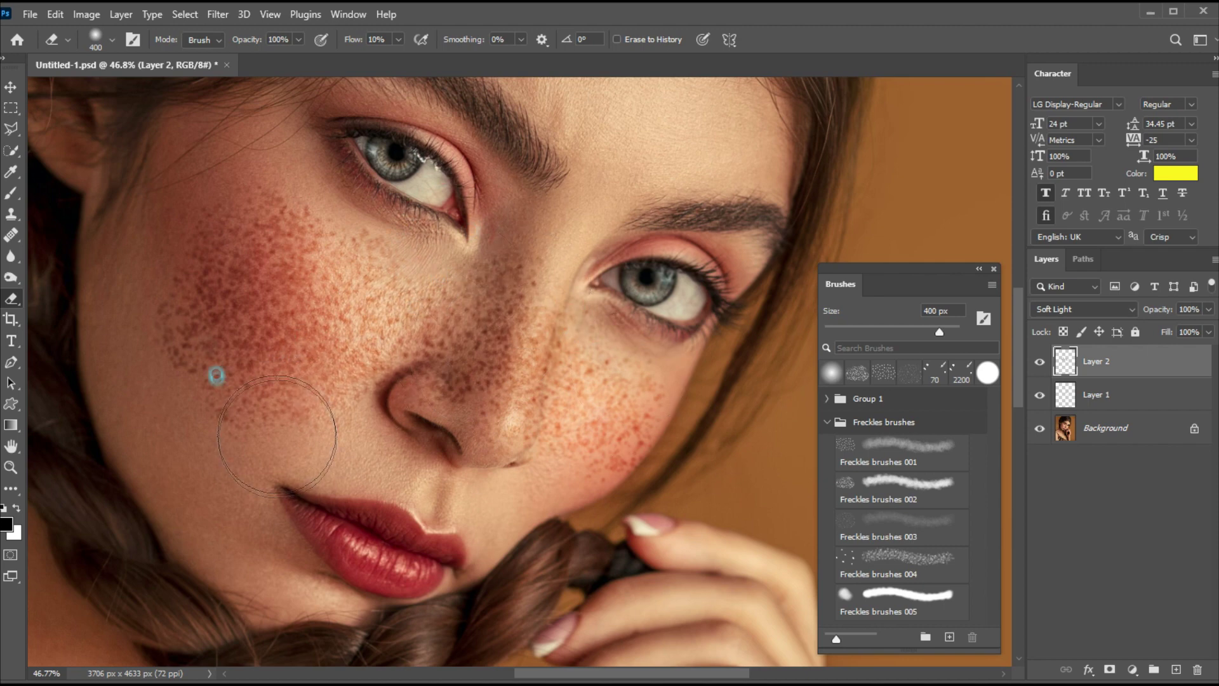
key(bracketleft)
key(bracketleft)
key(bracketleft)
drag(534, 365, 588, 346)
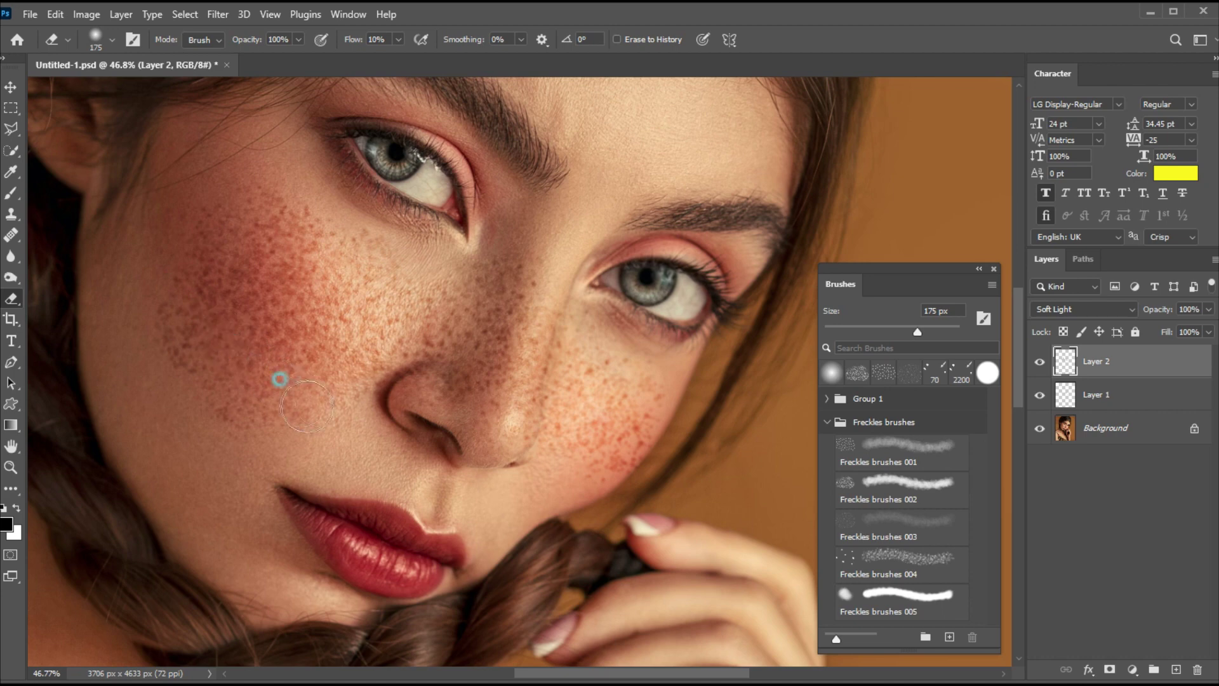
drag(435, 291, 470, 330)
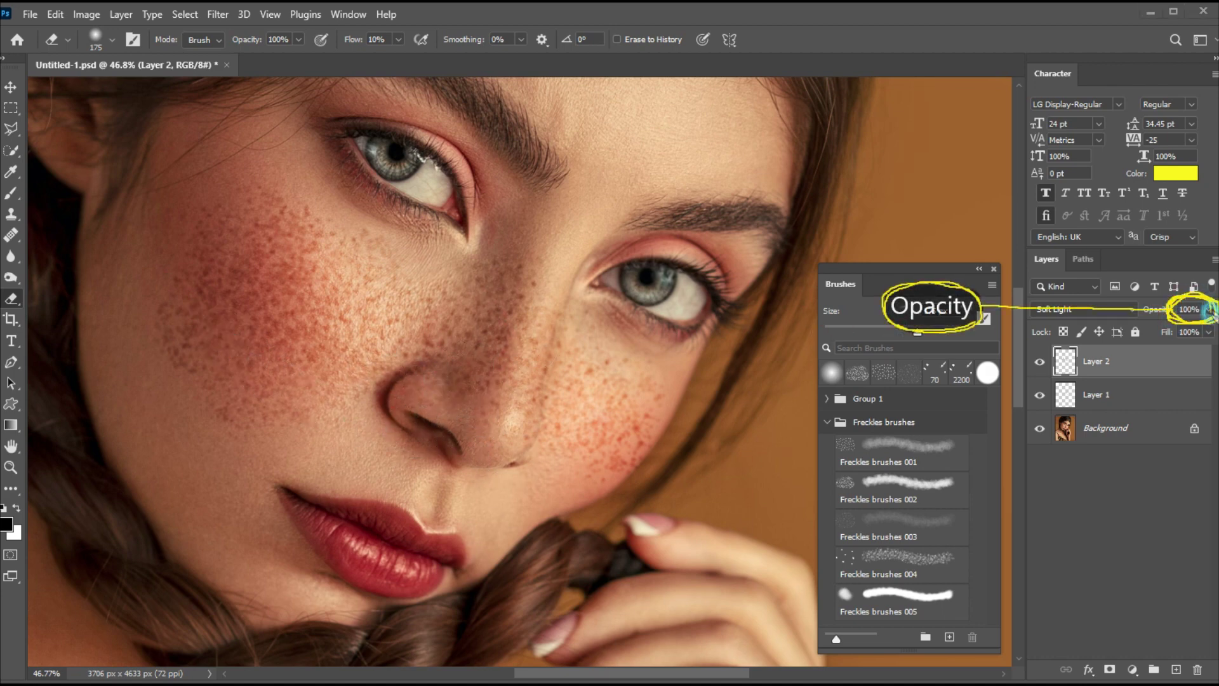
click(1206, 309)
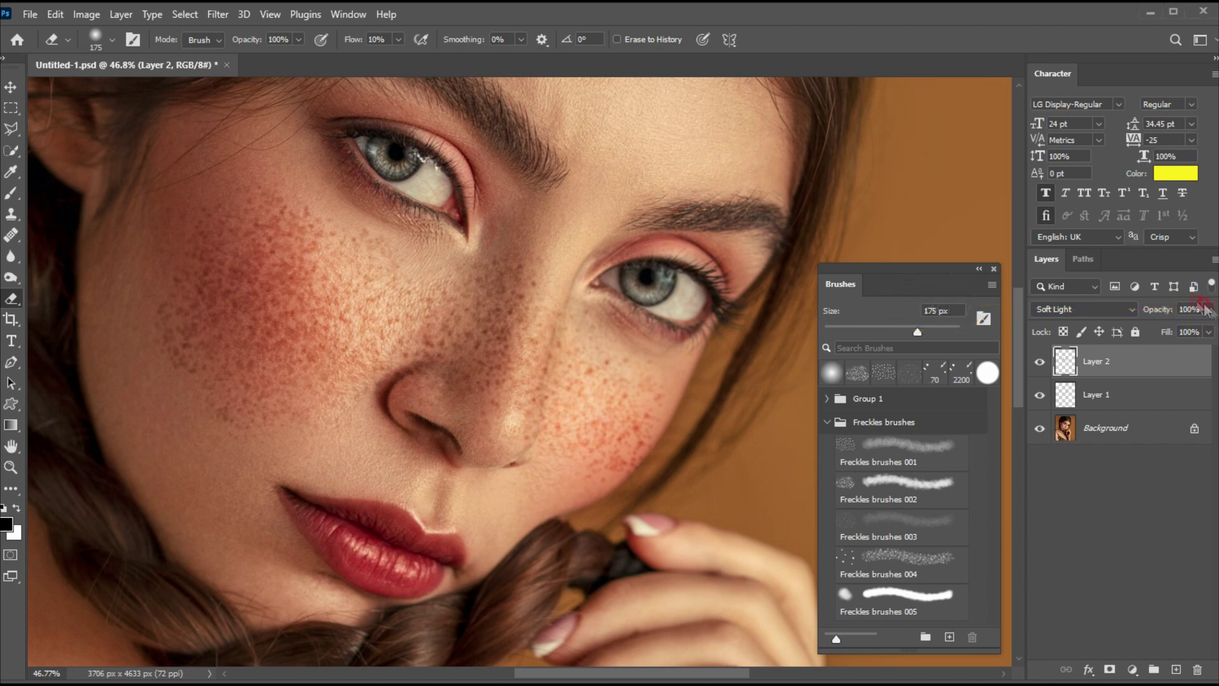
click(547, 333)
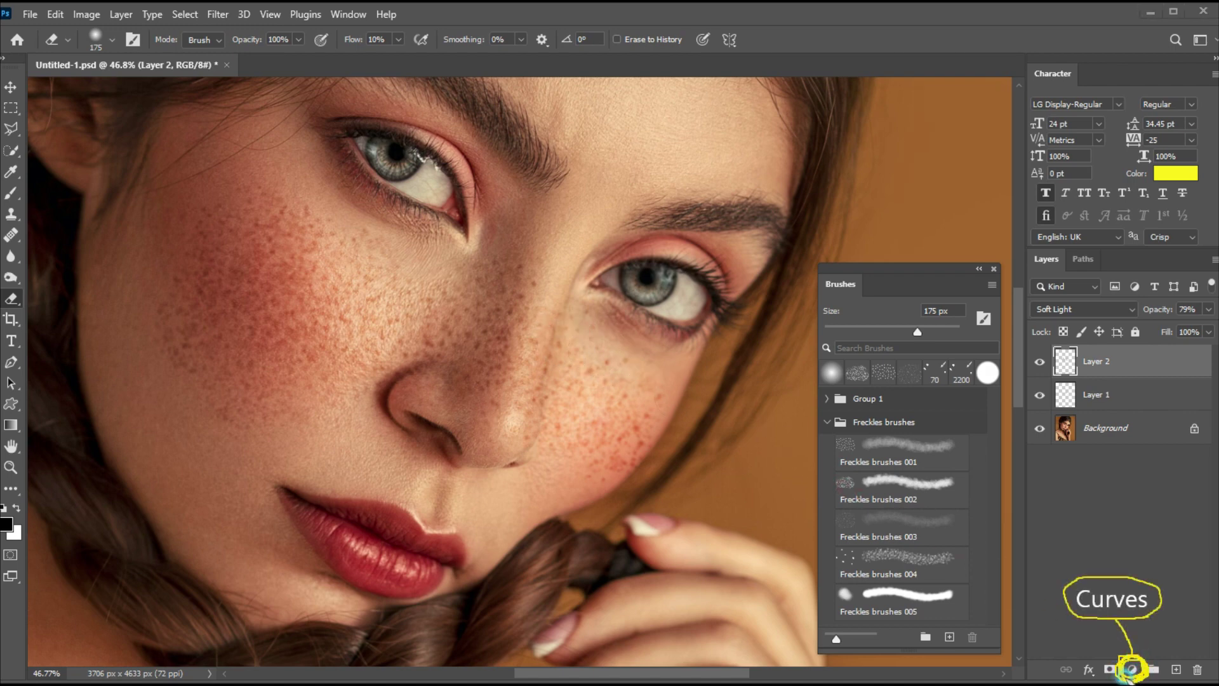
- Add a Curves 1 layer with the curve pulled down to darken, and invert its mask to black
click(1133, 669)
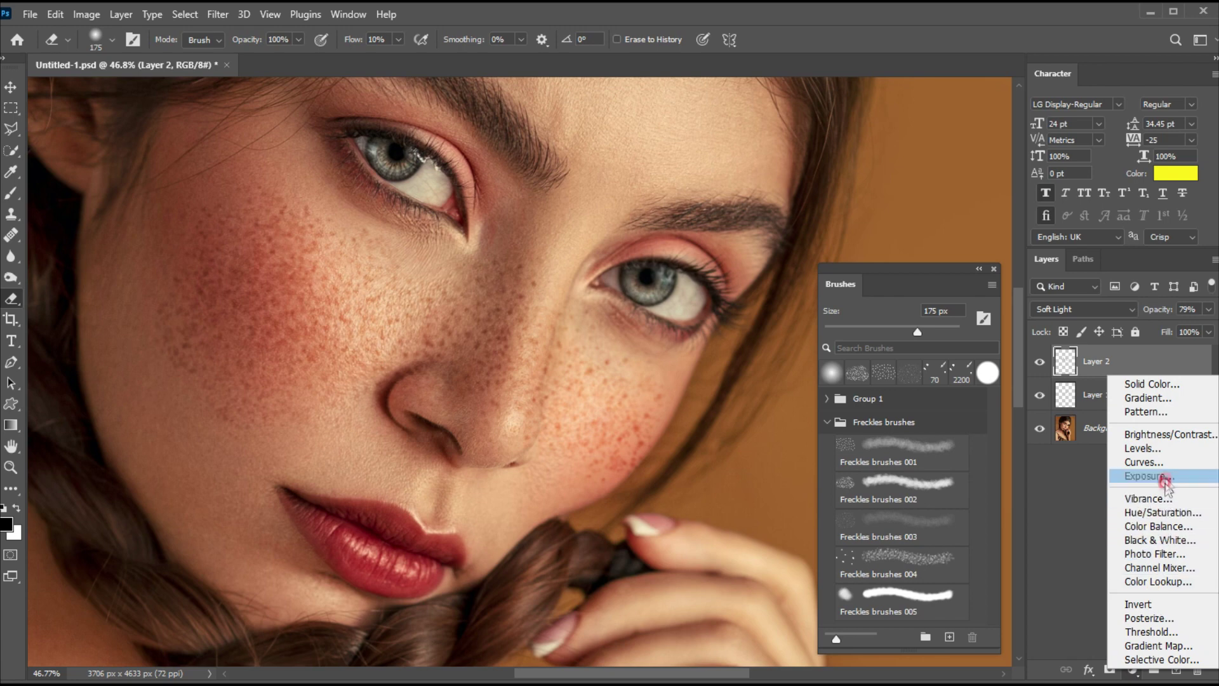
click(1138, 462)
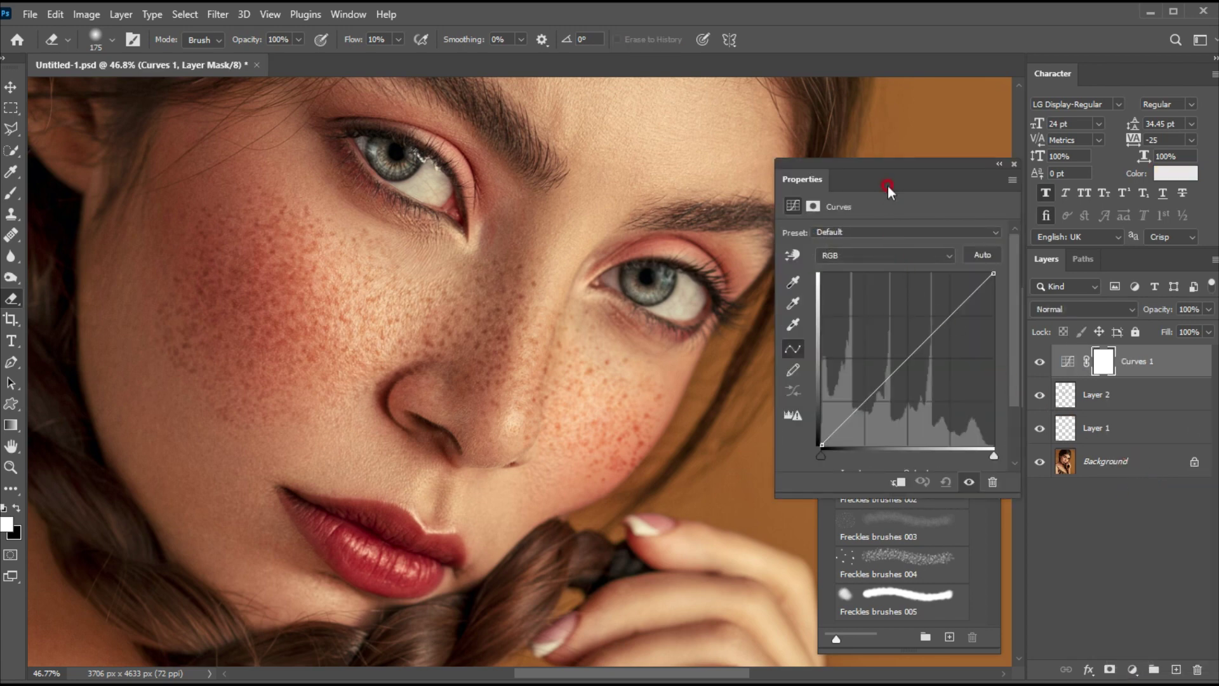
drag(890, 180, 830, 163)
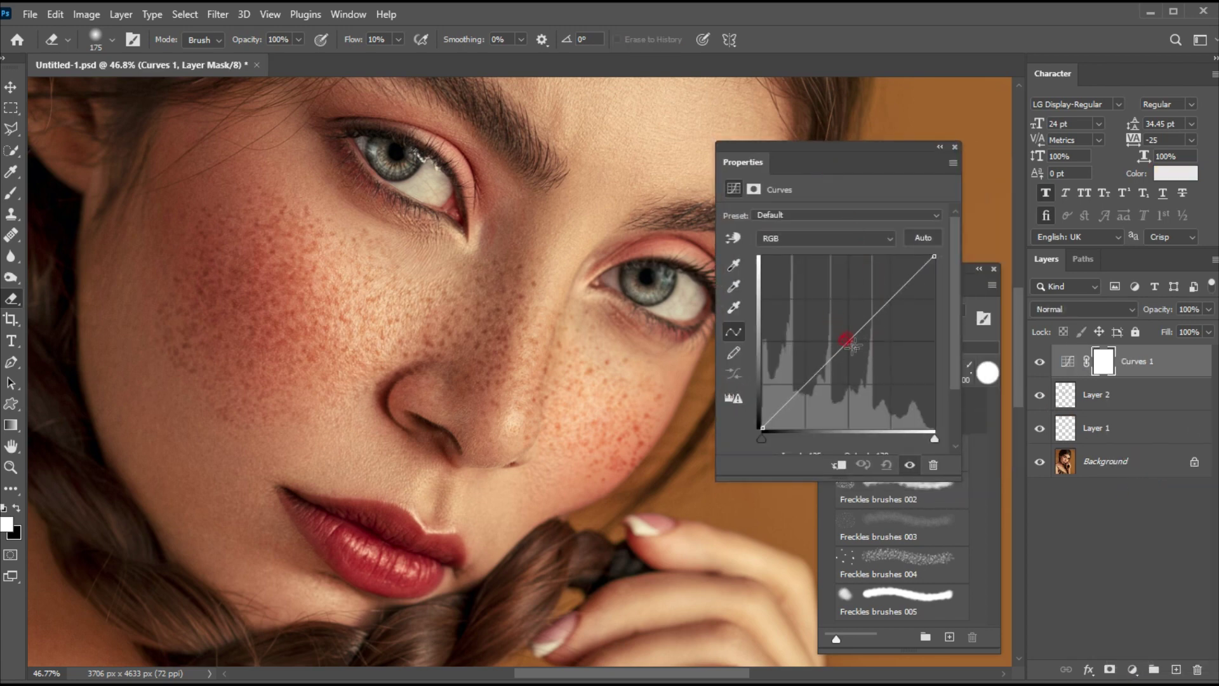
drag(845, 341, 877, 365)
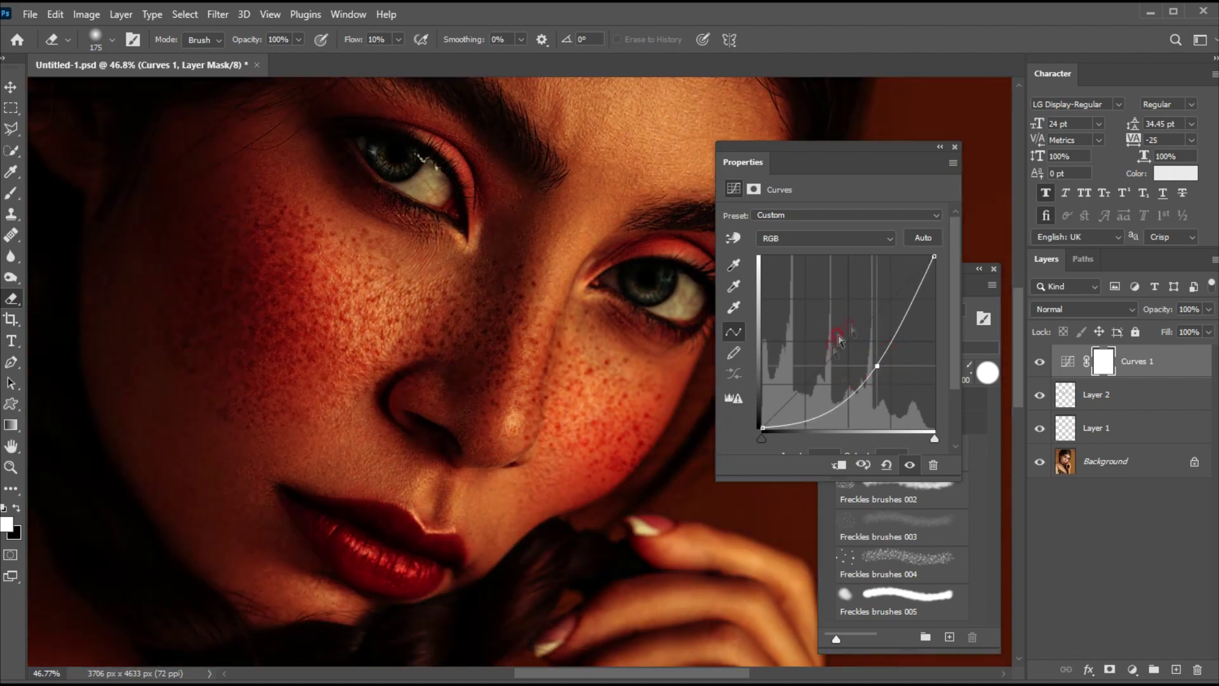
click(954, 146)
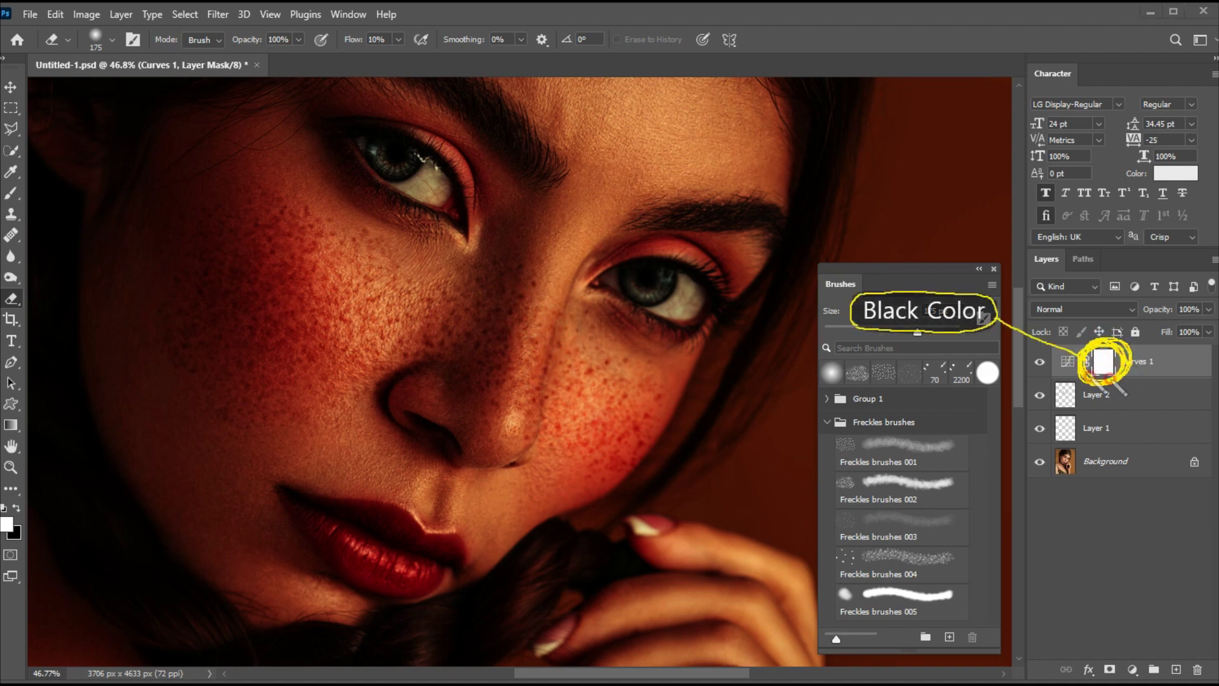
click(1095, 357)
key(ctrl+i)
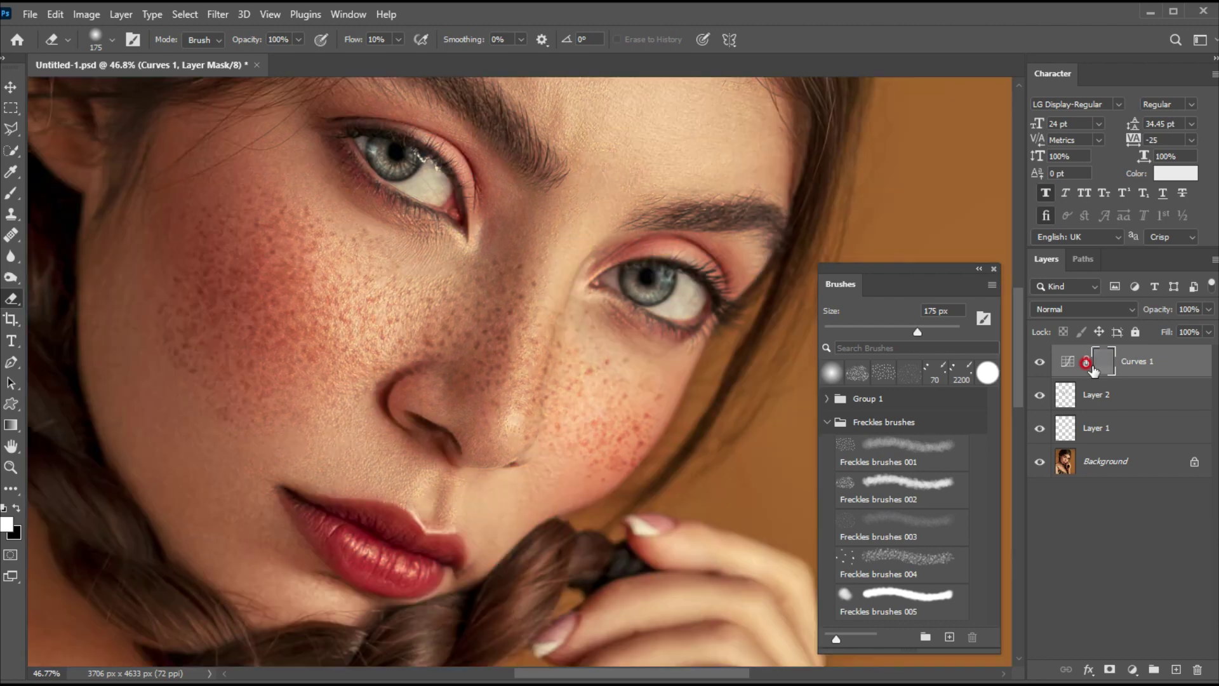
click(1108, 357)
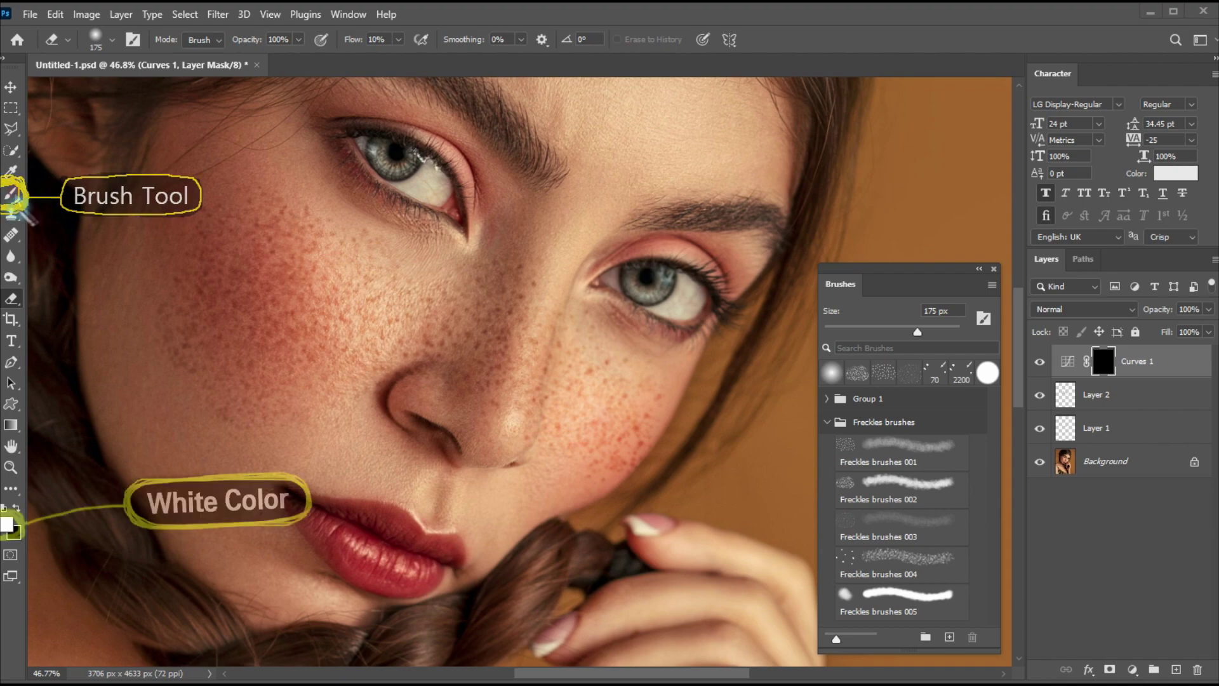
- Paint freckles into the Curves 1 mask with Freckles brushes 003 at 300 px over the left cheek
click(9, 193)
click(860, 545)
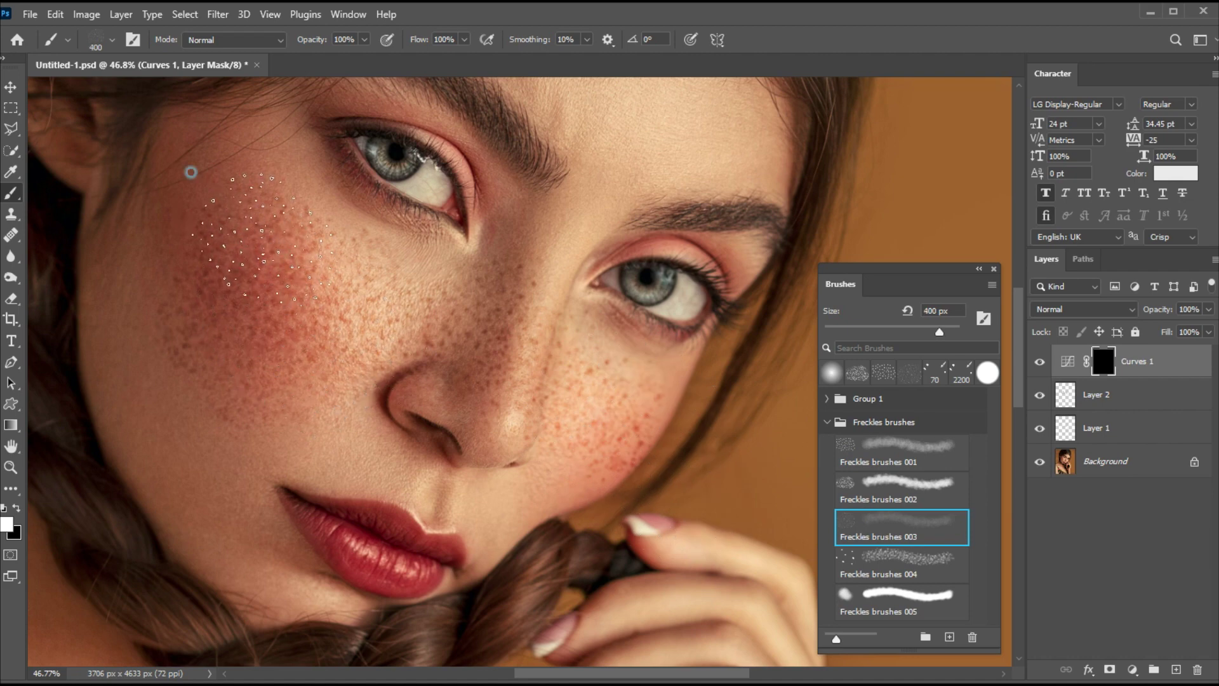
key(bracketleft)
key(bracketleft)
key(bracketleft)
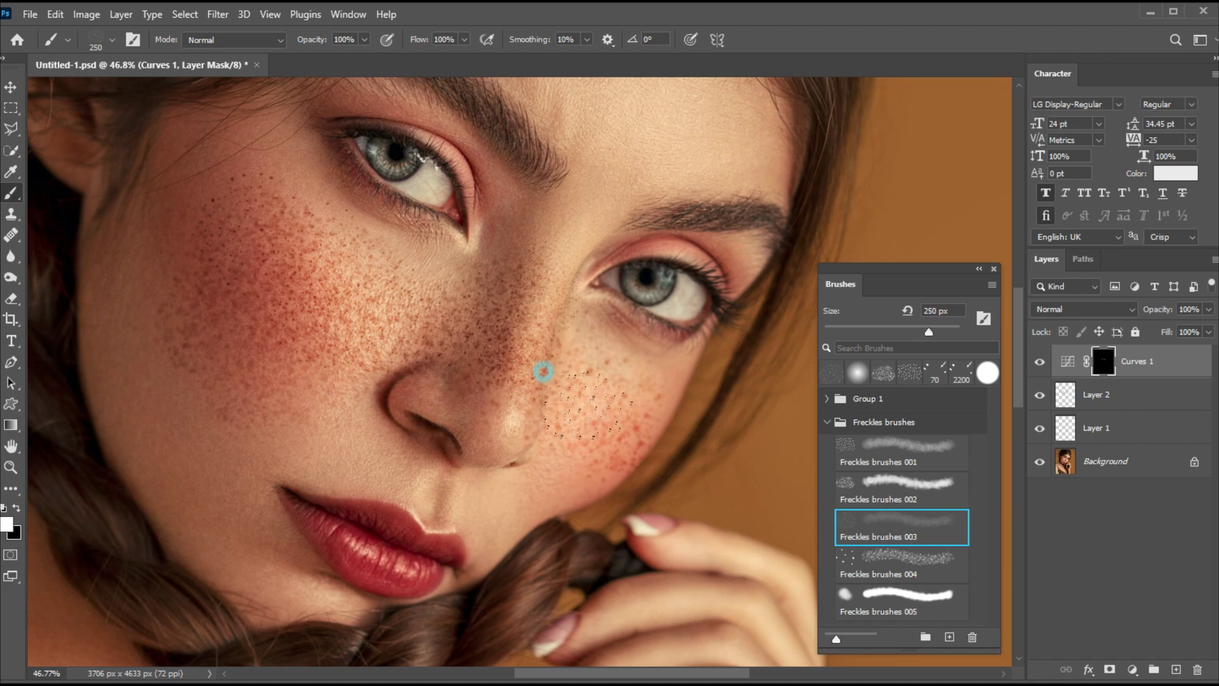
drag(189, 300, 220, 281)
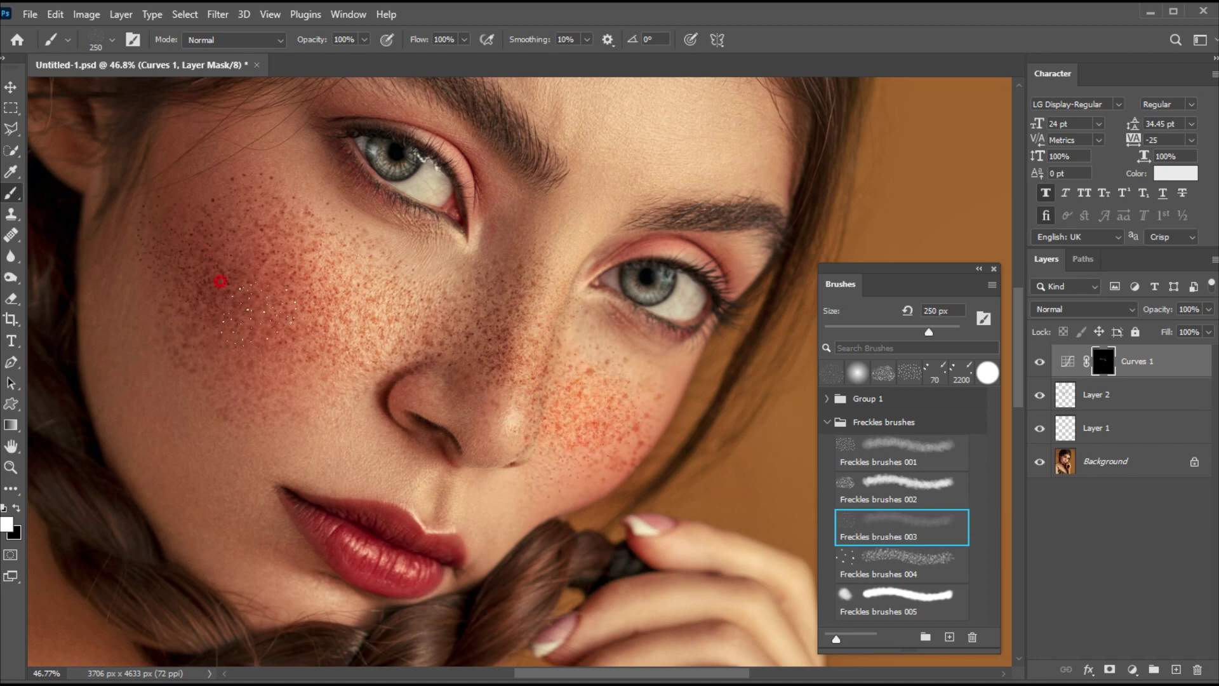
mouse_move(197, 241)
mouse_down()
mouse_move(242, 329)
mouse_move(305, 219)
mouse_up()
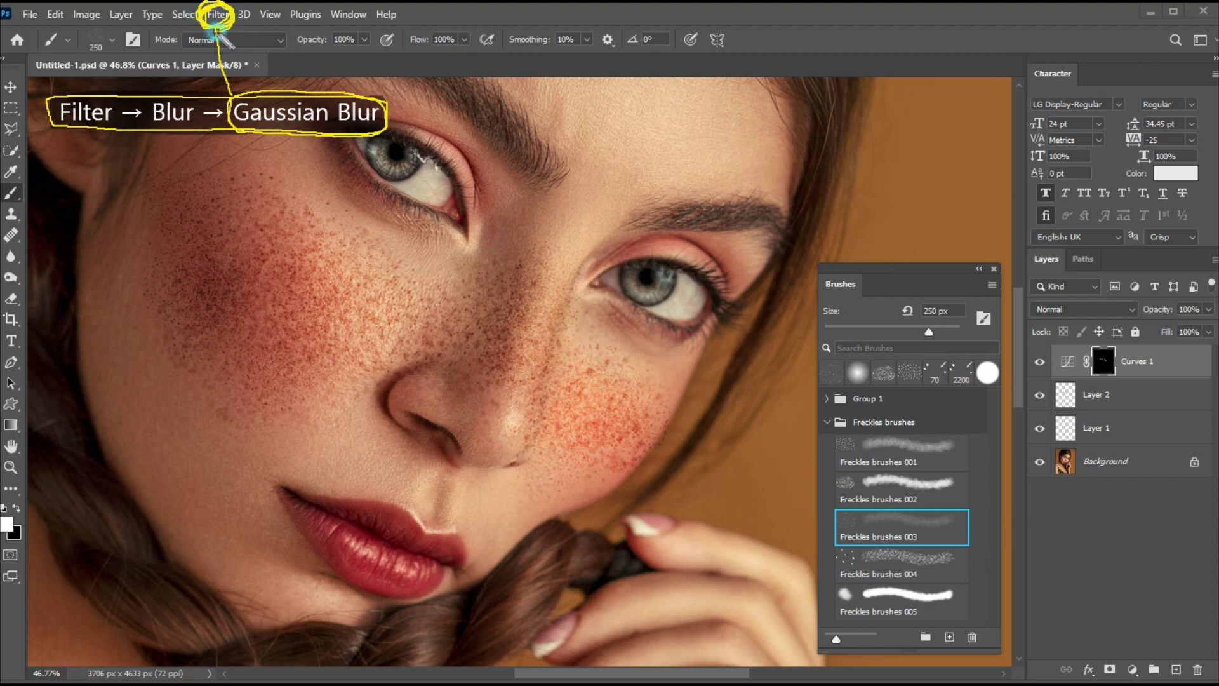
click(222, 19)
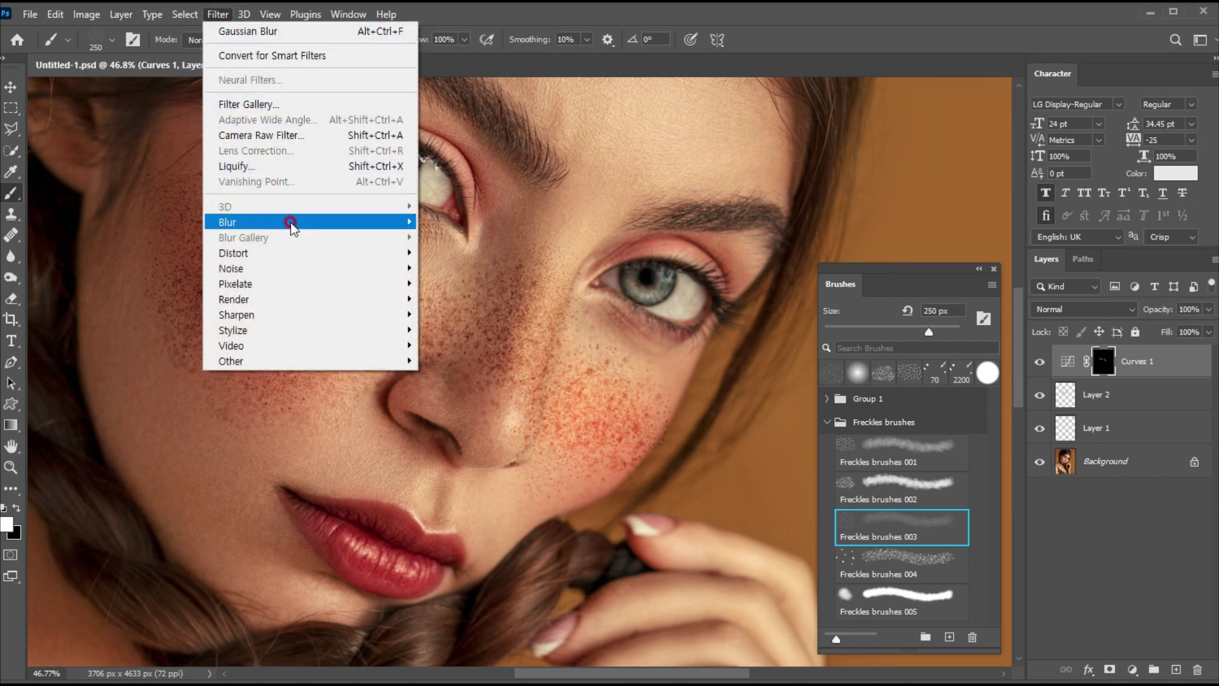
- Blur the freckle spots in the Curves 1 mask with a 2.0 px Gaussian Blur
mouse_move(285, 222)
click(453, 286)
mouse_move(716, 234)
mouse_down()
mouse_move(746, 257)
mouse_move(756, 306)
mouse_up()
click(724, 517)
click(893, 330)
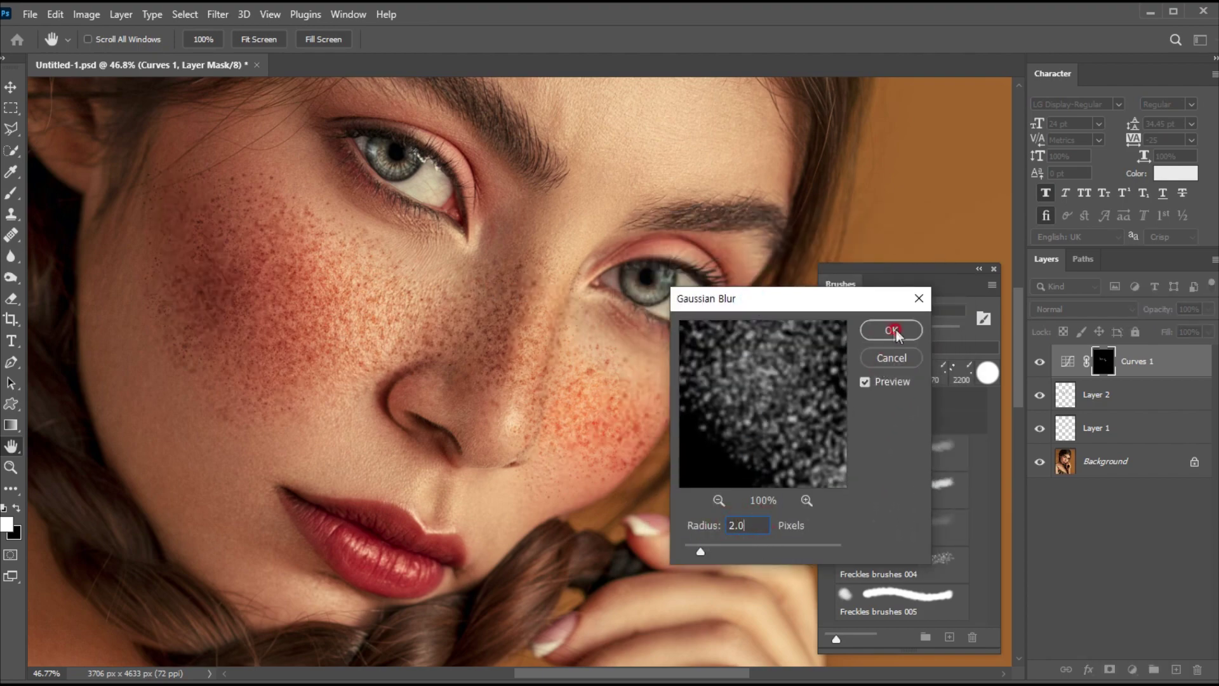
key(b)
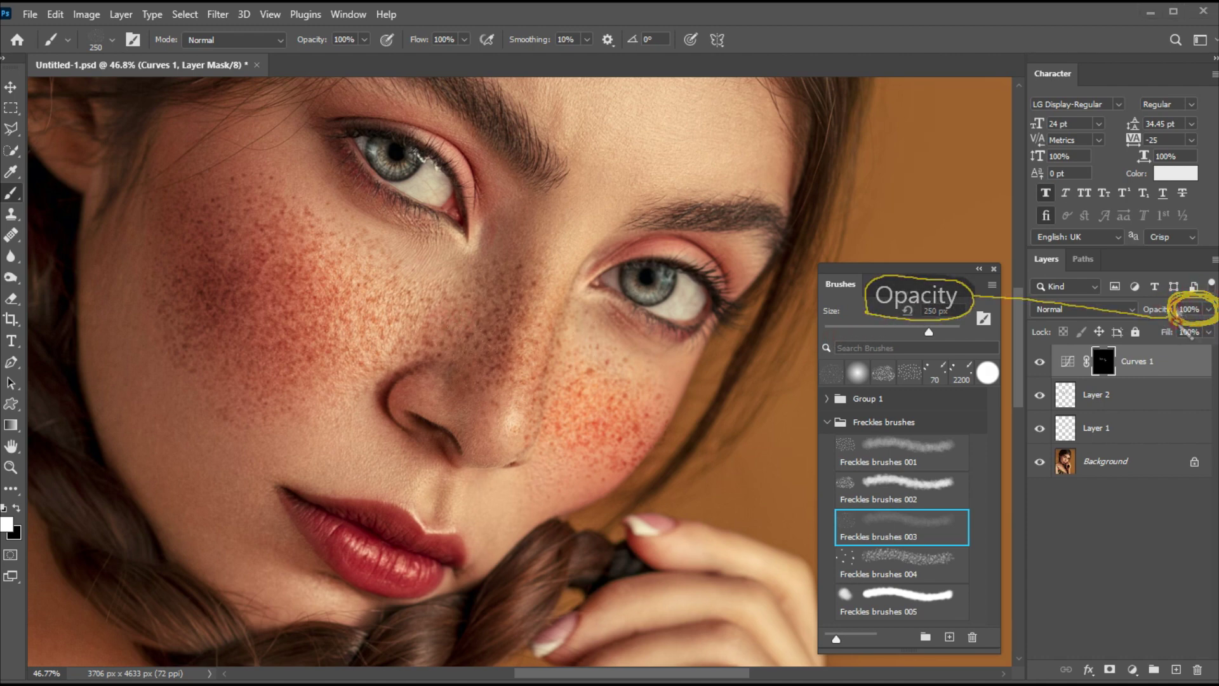
- Lower the Curves 1 layer's opacity to 83% in the Layers panel
click(1181, 309)
drag(1194, 329, 1197, 328)
text(83)
click(539, 309)
click(10, 87)
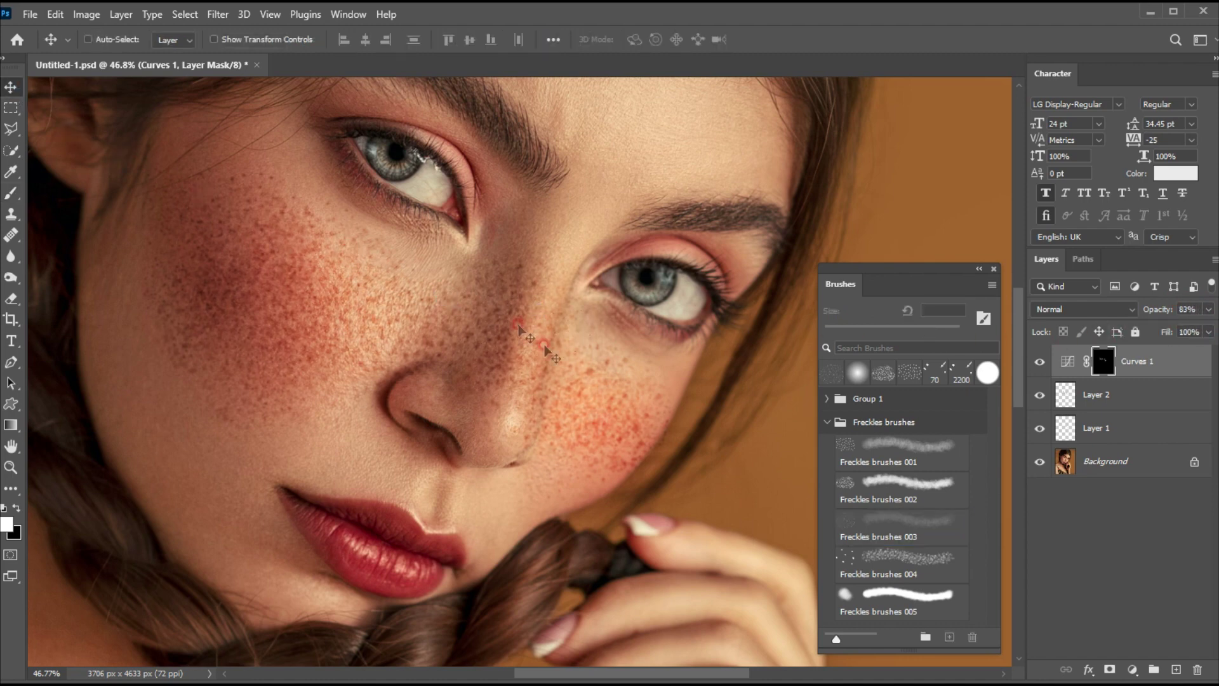